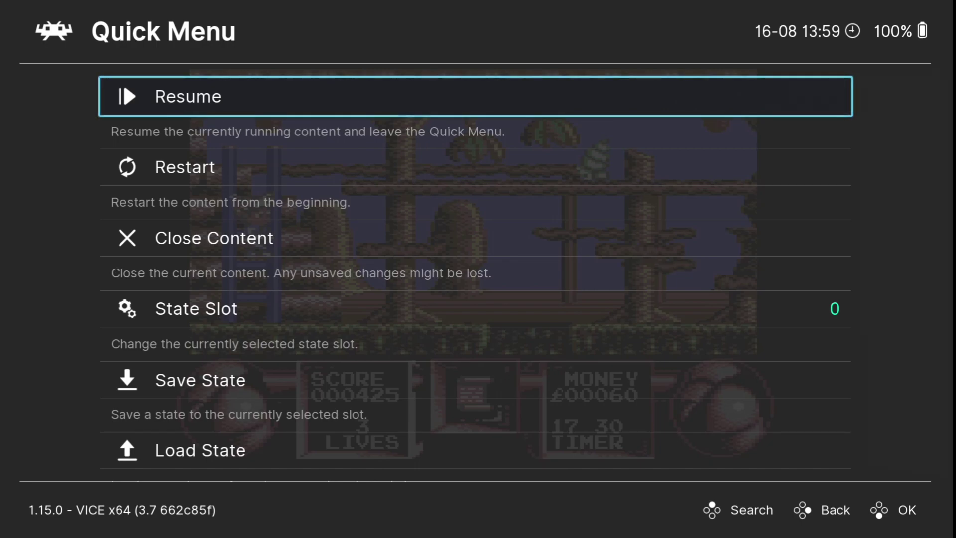
- Check Port 1 Controls in the Quick Menu and keep its device type as RetroPad
key(BackSpace)
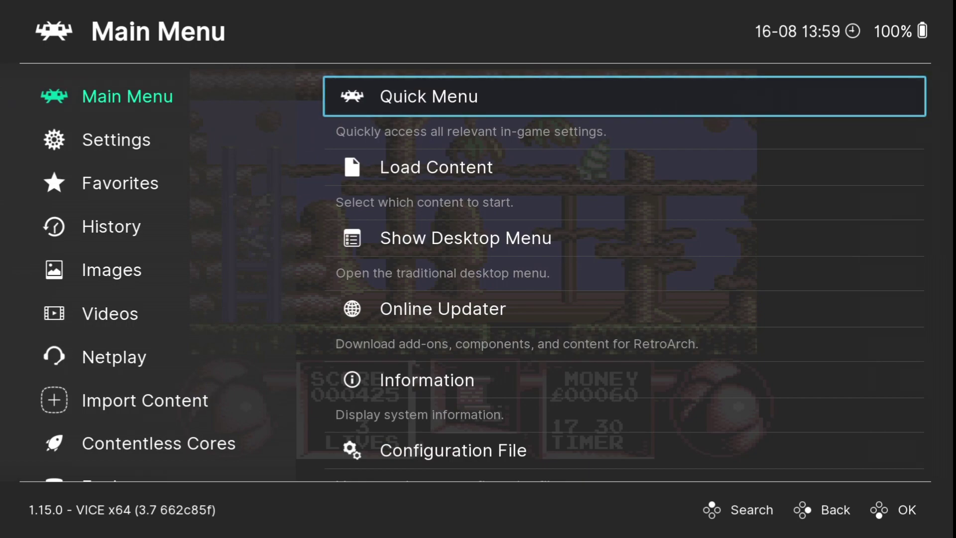
key(Return)
key(Down)
key(Down)
key(Down)
key(Down)
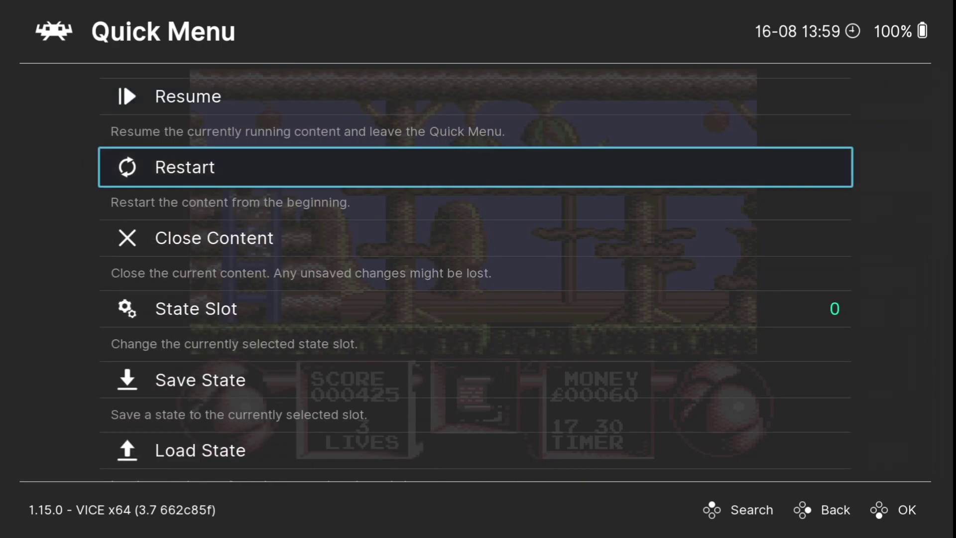
key(Down)
key(Down)
key(Down)
key(Down)
key(Down)
key(Down)
key(Down)
key(Down)
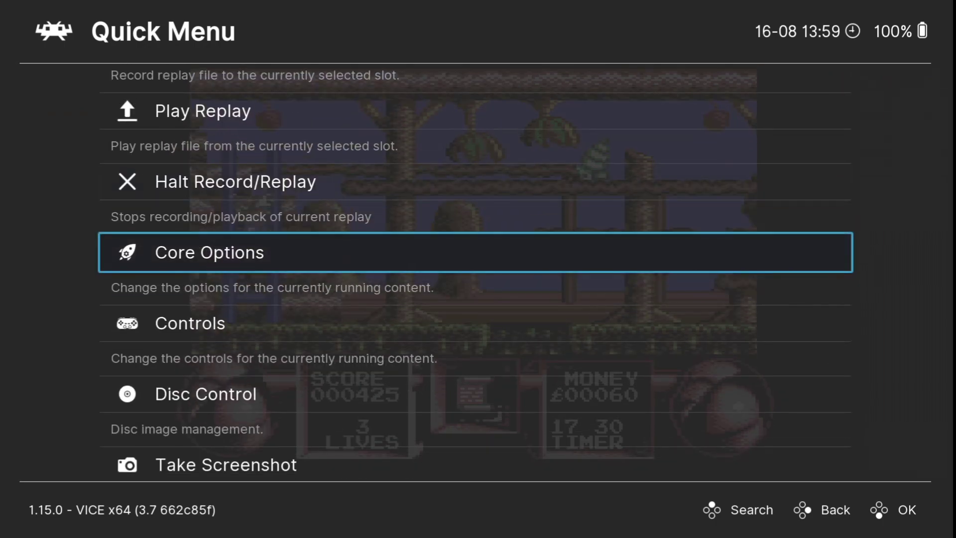
key(Down)
key(Return)
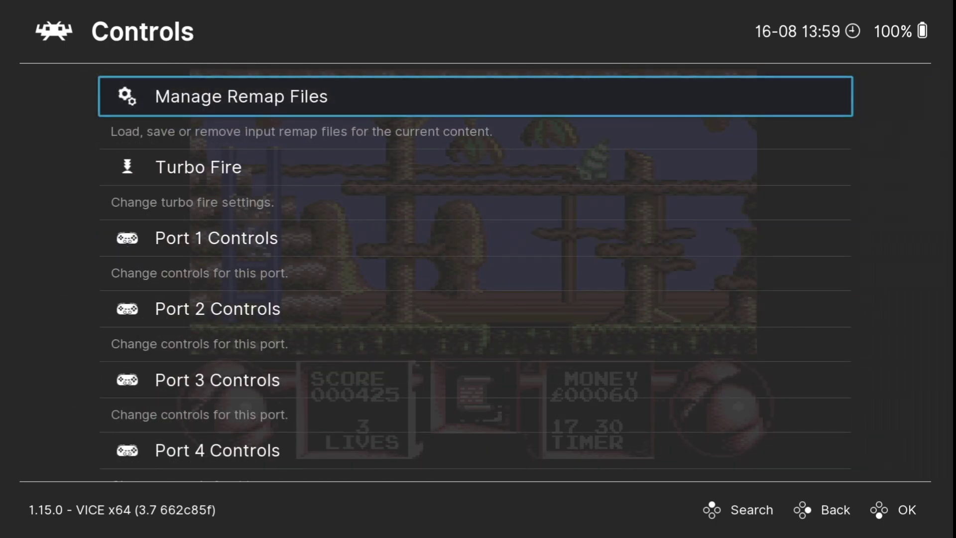
key(Down)
key(Down)
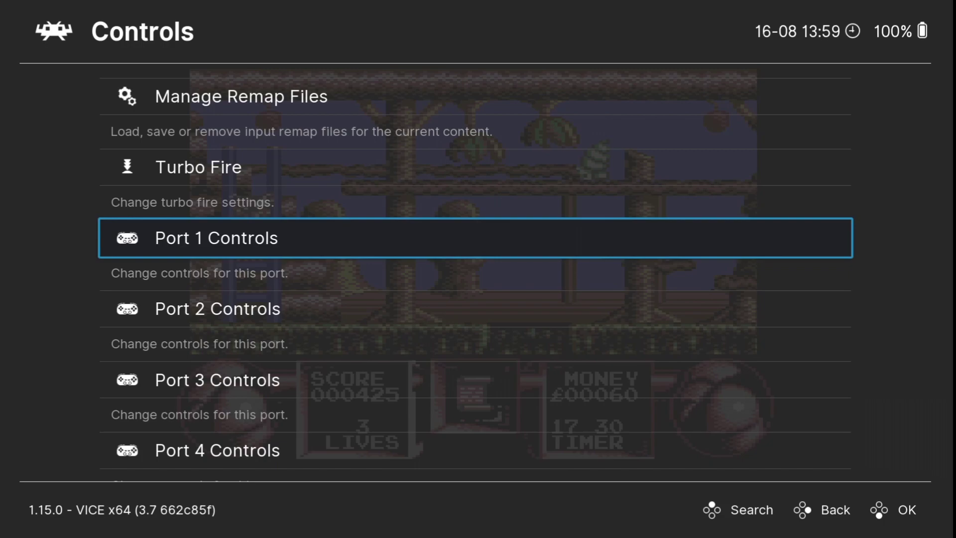
key(Return)
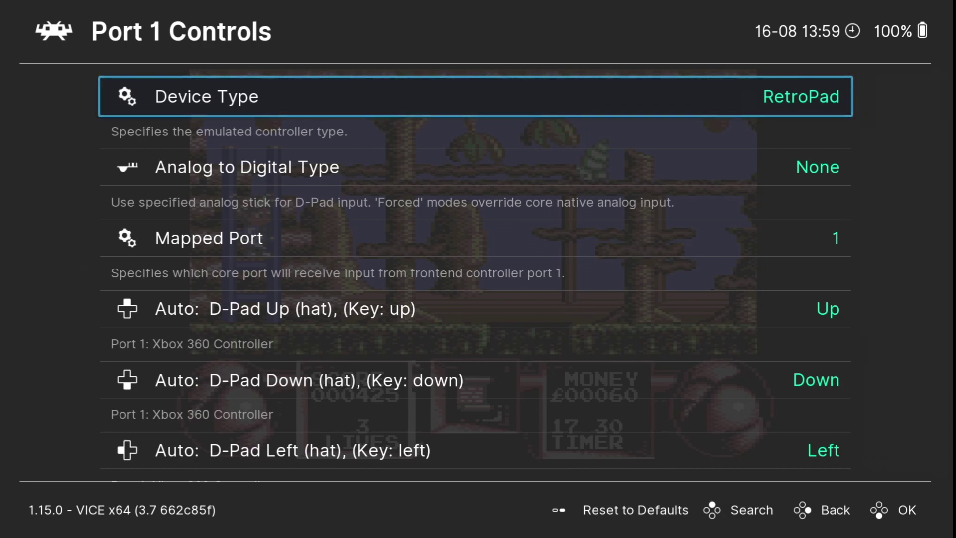
key(Return)
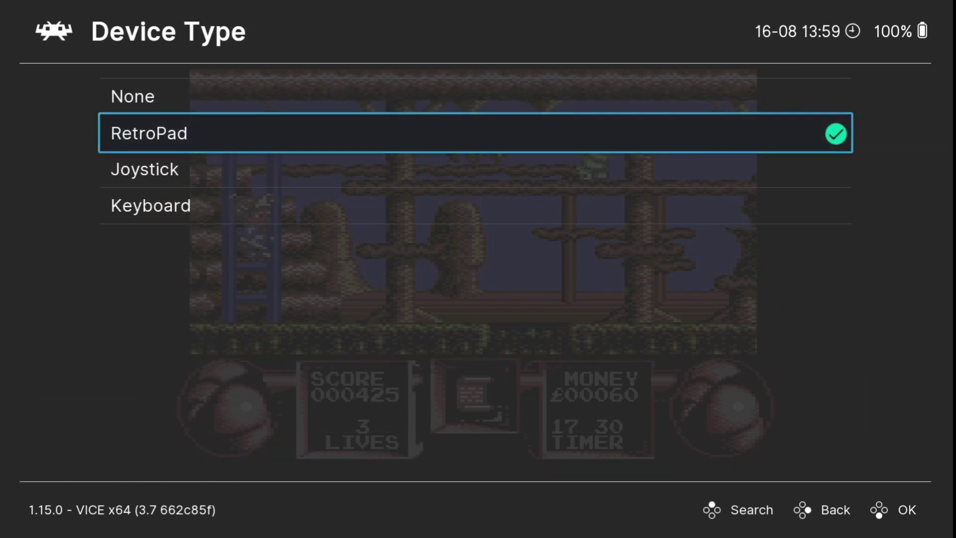
key(Return)
- Review the Port 2 Controls, revisit Port 1, then back out toward the Main Menu
key(BackSpace)
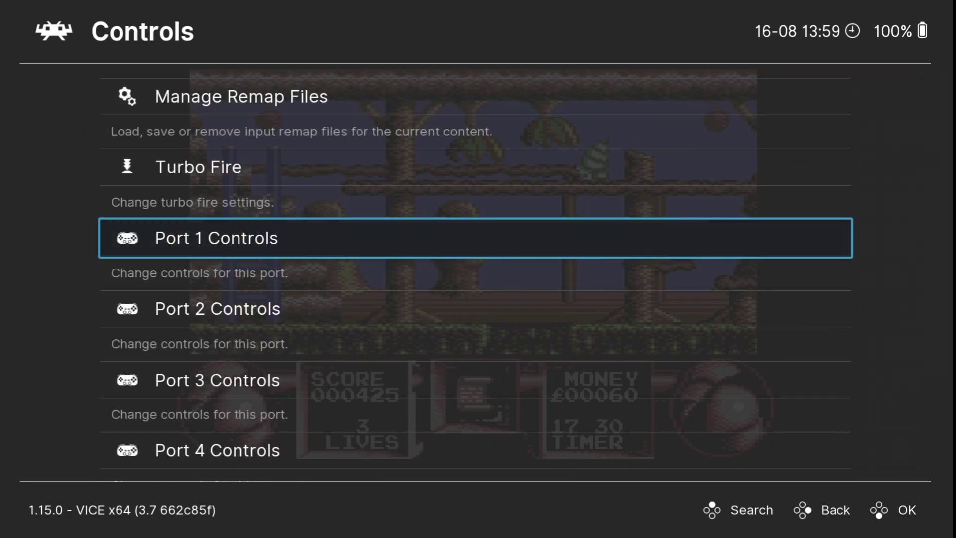
key(Down)
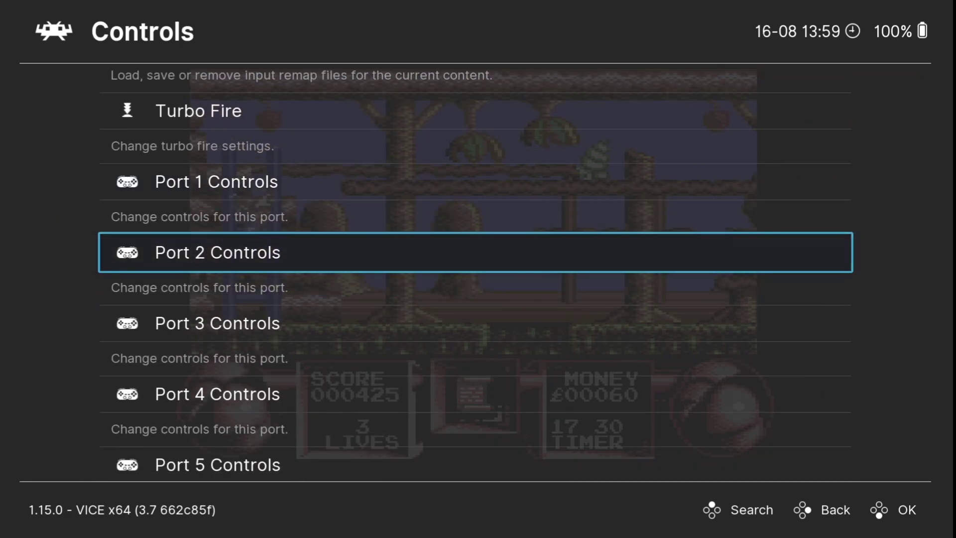
key(Return)
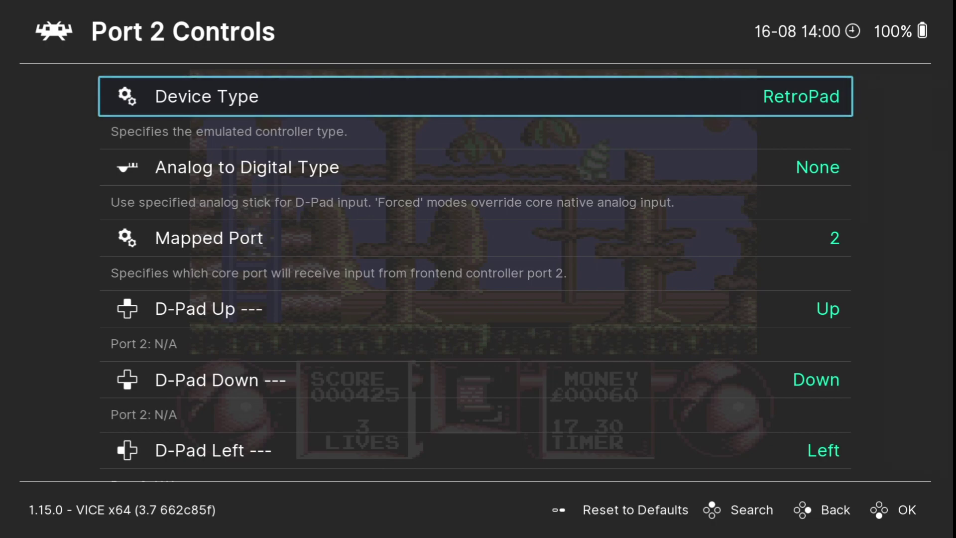
key(BackSpace)
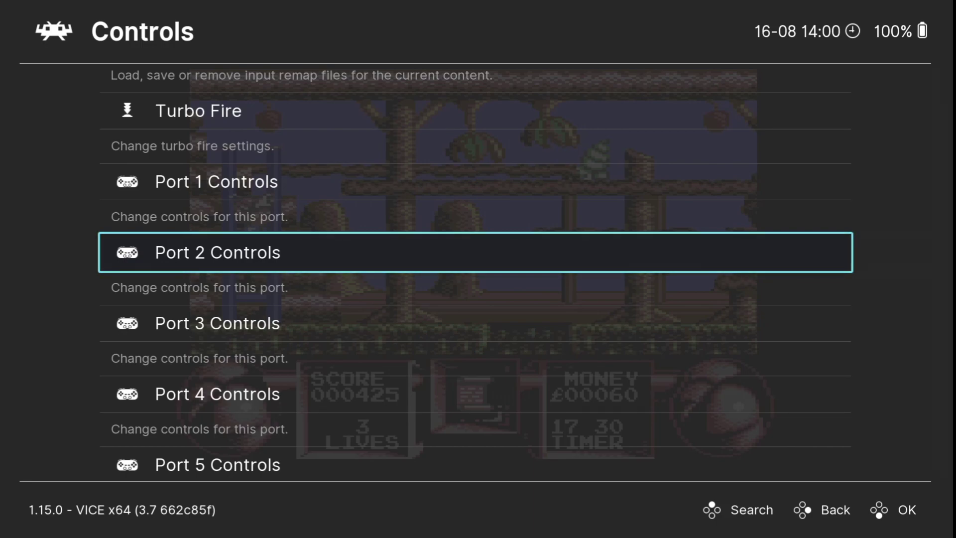
key(Down)
key(Down)
key(Up)
key(Up)
key(Up)
key(Return)
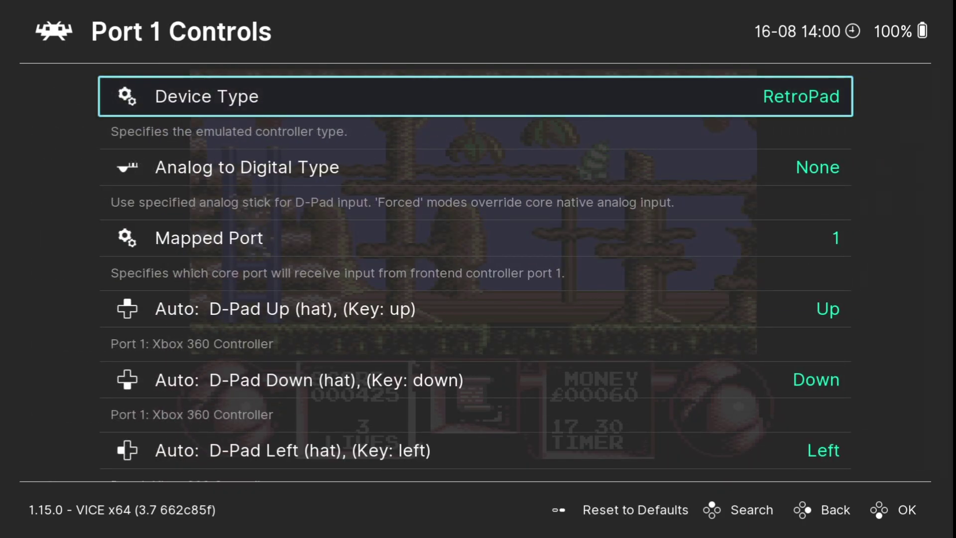
key(BackSpace)
key(BackSpace)
key(BackSpace)
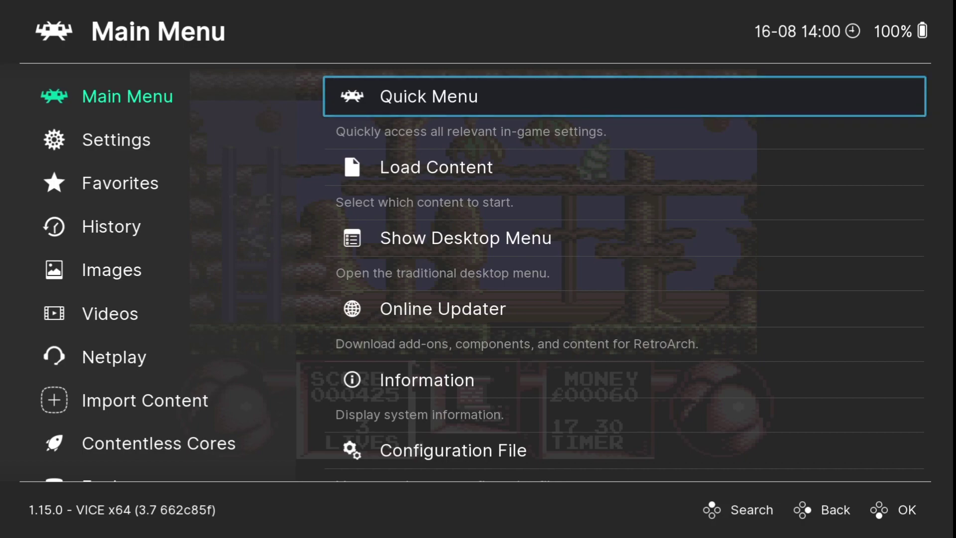
- Go to Quick Menu > Core Options > Video and highlight VIC-II Filter, past Crop
key(Return)
key(Down)
key(Down)
key(Down)
key(Down)
key(Down)
key(Down)
key(Down)
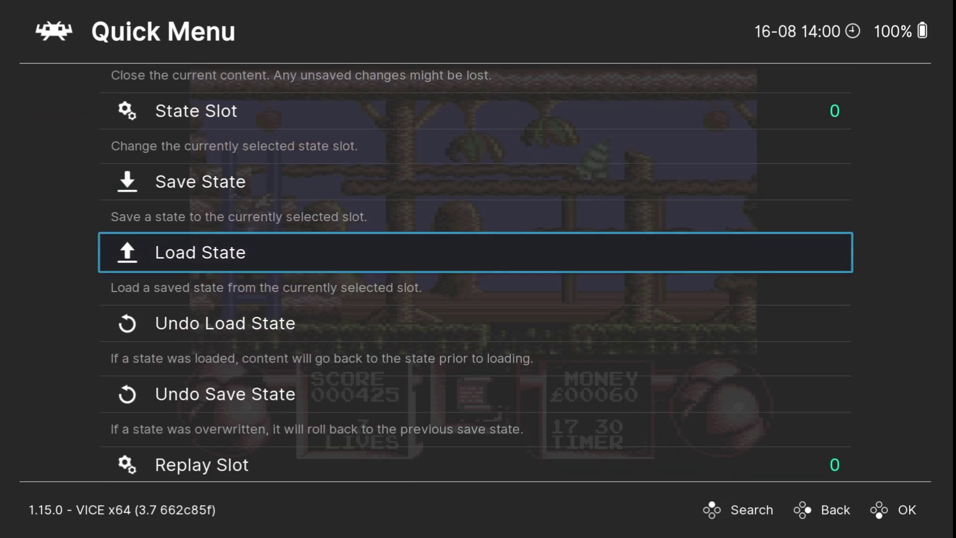
key(Down)
key(Down)
key(Down)
key(Down)
key(Down)
key(Down)
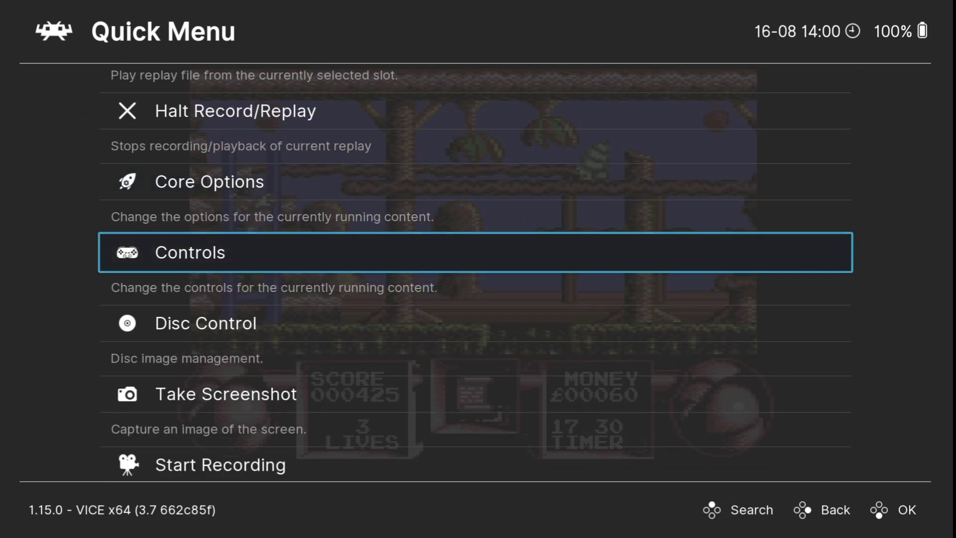
key(Up)
key(Return)
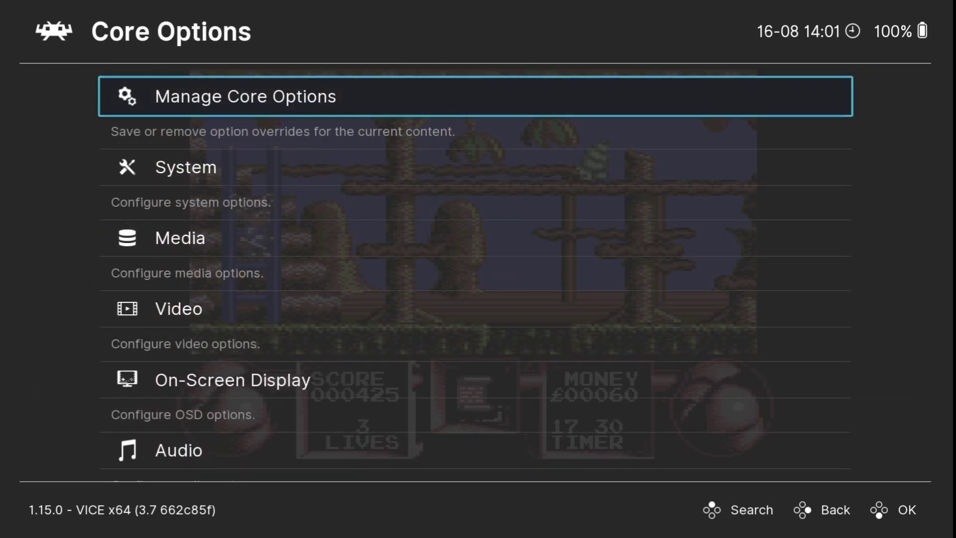
key(Down)
key(Down)
key(Down)
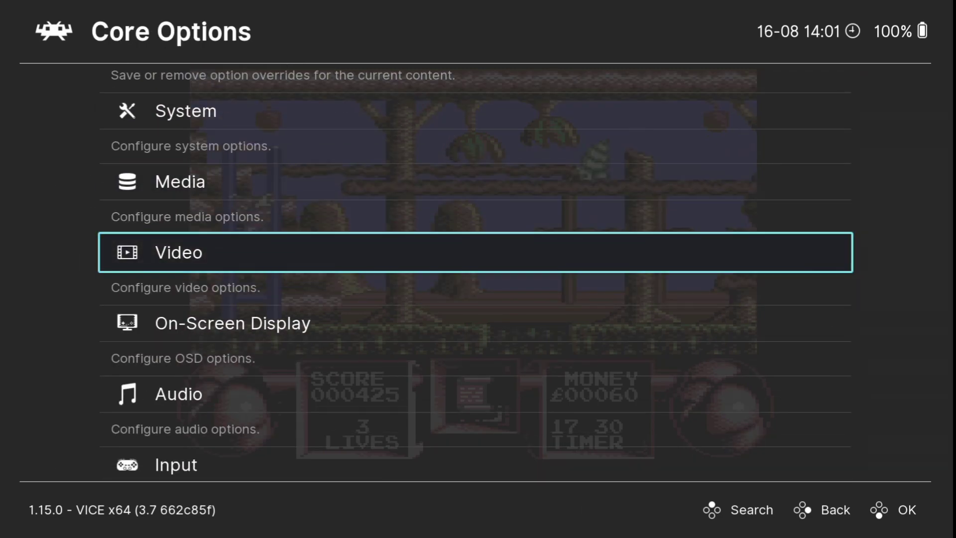
key(Return)
key(Down)
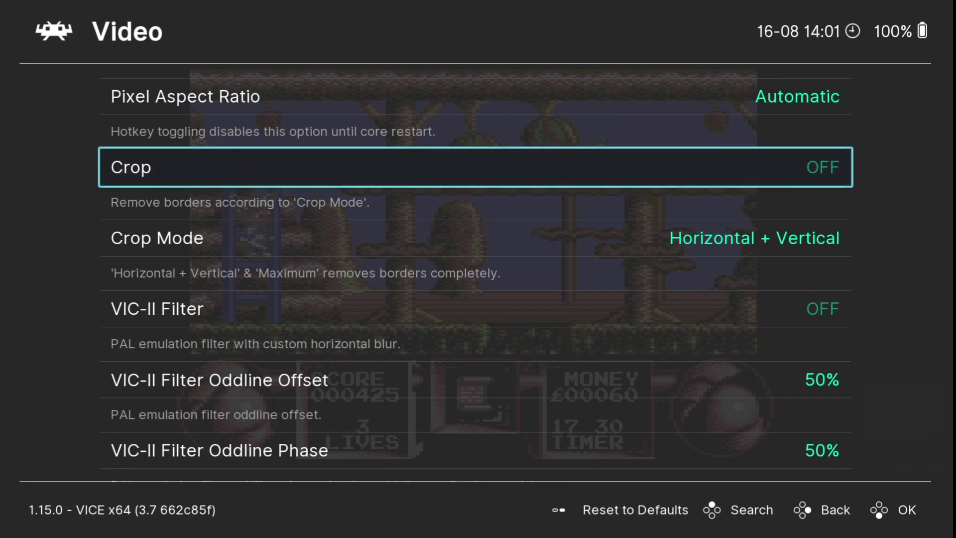
key(Down)
key(Down)
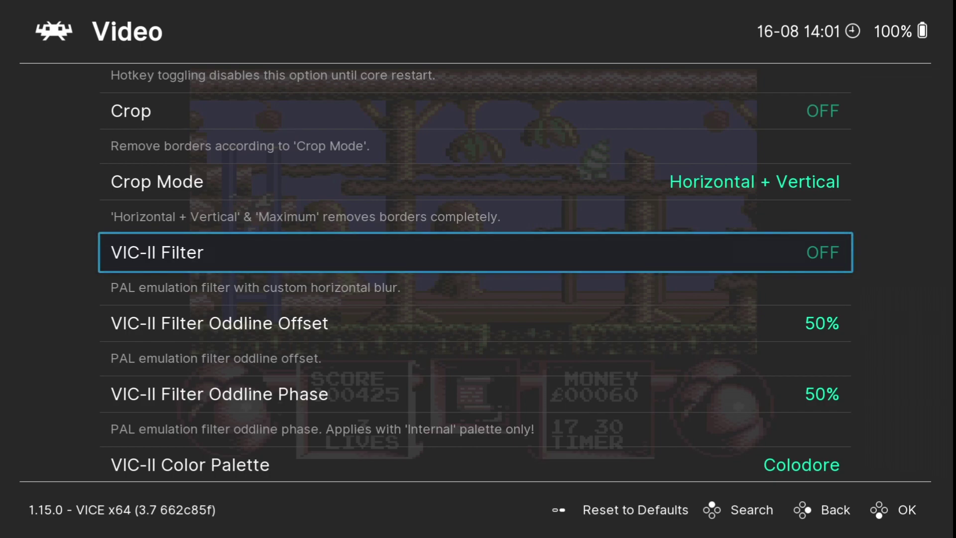
- Try the 50% blur VIC-II Filter, then set the filter back to OFF
key(Return)
key(Down)
key(Down)
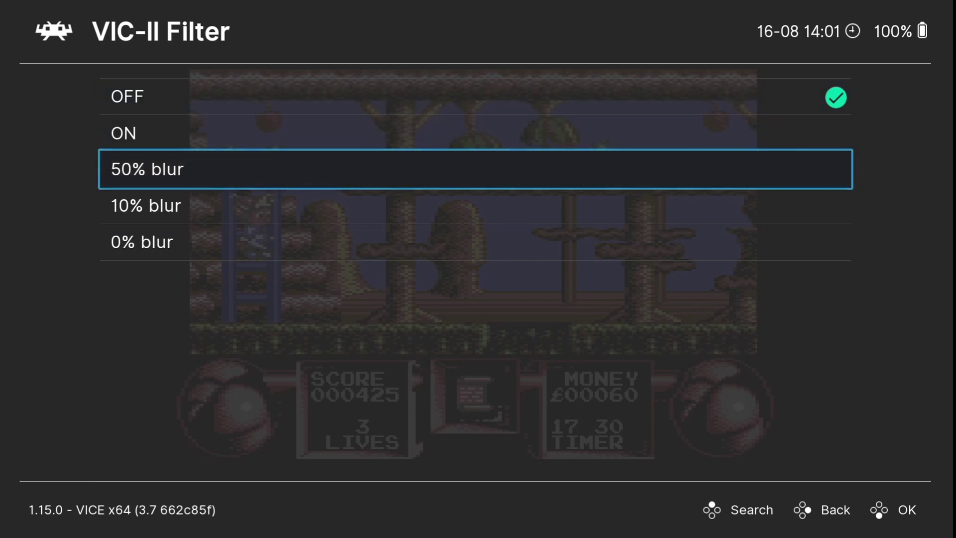
key(Return)
key(Return)
key(Up)
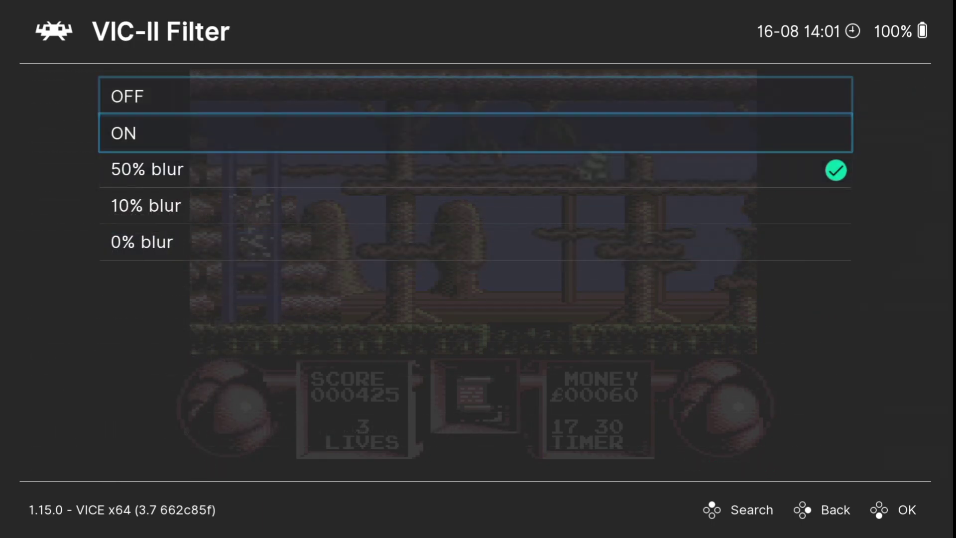
key(Return)
key(Down)
key(Down)
- Set the VIC-II colour palette to CCS64
key(Down)
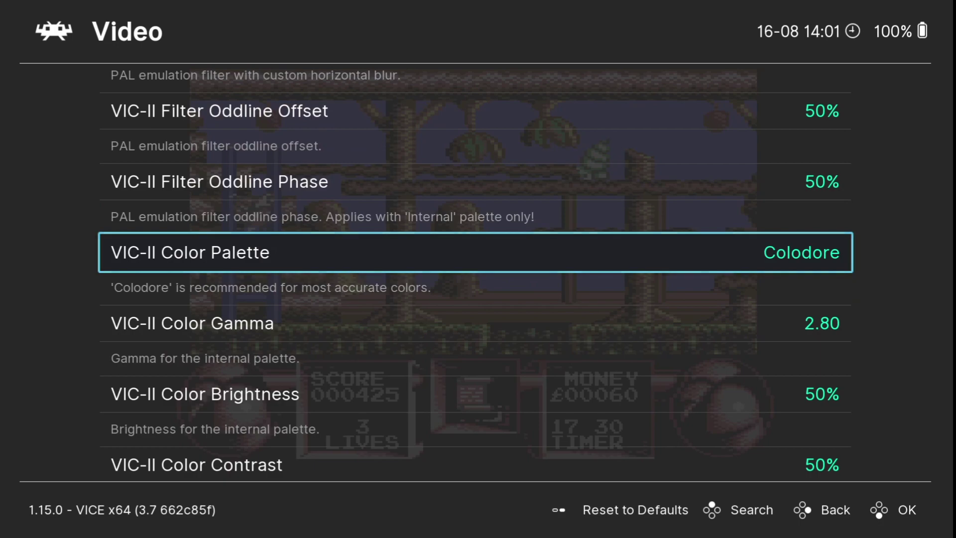
key(Return)
key(Down)
key(Down)
key(Down)
key(Down)
key(Down)
key(Down)
key(Down)
key(Down)
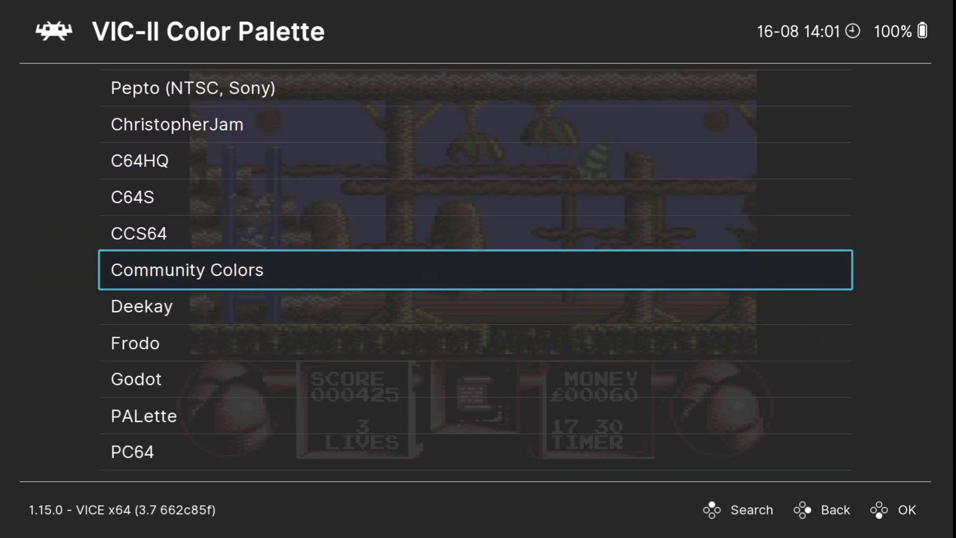
key(Down)
key(Down)
key(Down)
key(Down)
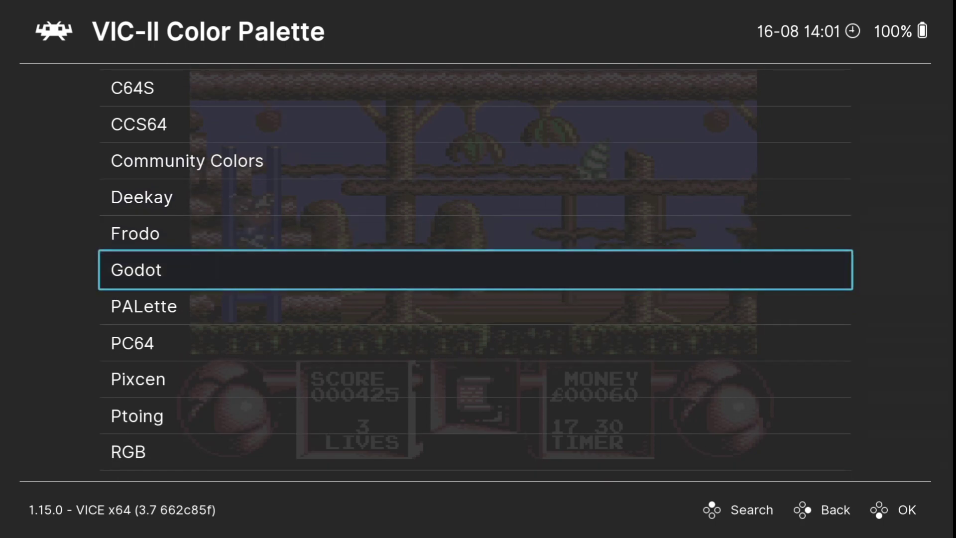
key(Down)
key(Up)
key(Up)
key(Up)
key(Up)
key(Up)
key(Up)
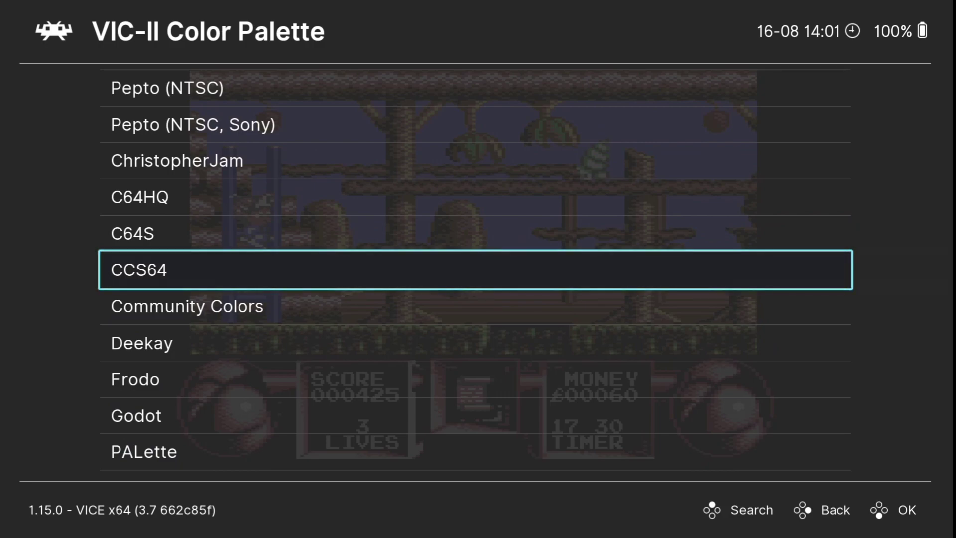
key(Return)
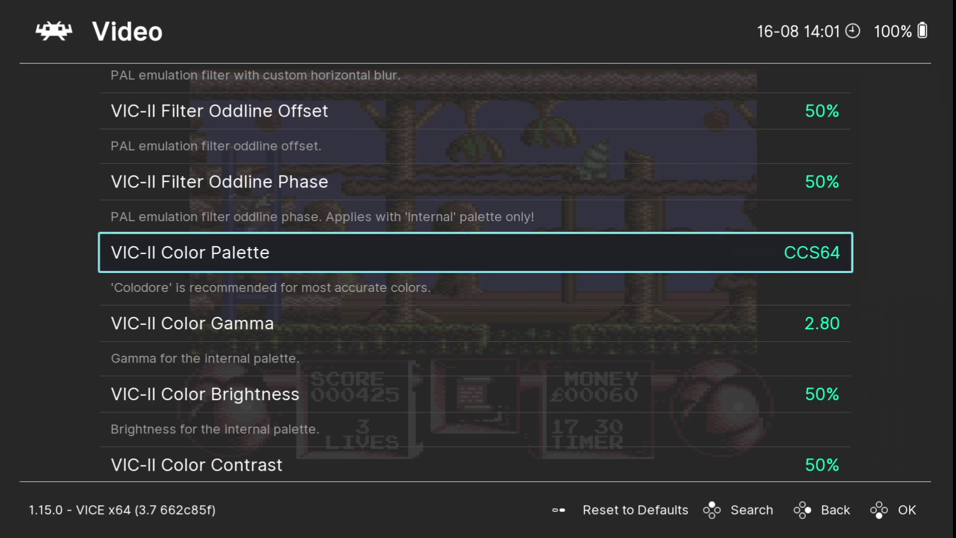
- Set Color Depth to Millions (24-bit) and return to the core option categories
key(Down)
key(Down)
key(Down)
key(Down)
key(Down)
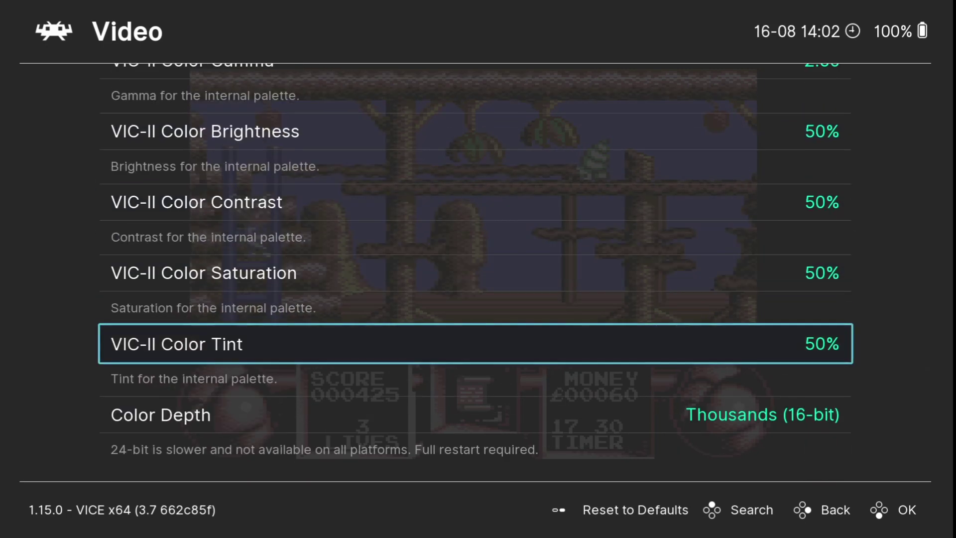
key(Down)
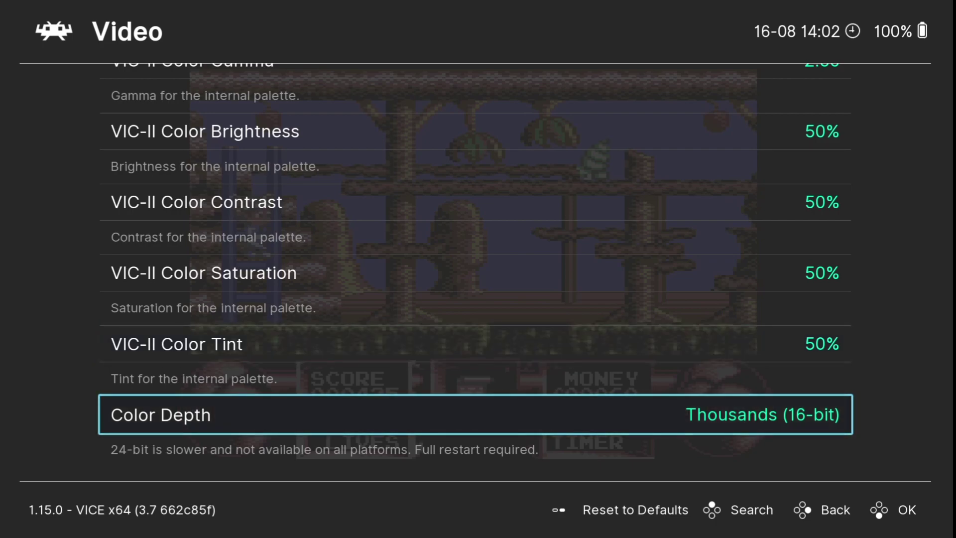
key(Return)
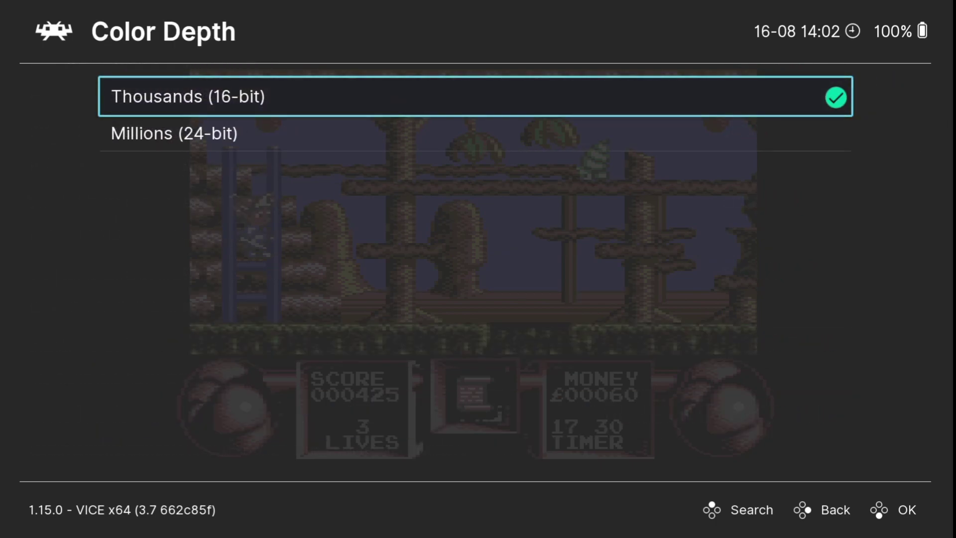
key(Down)
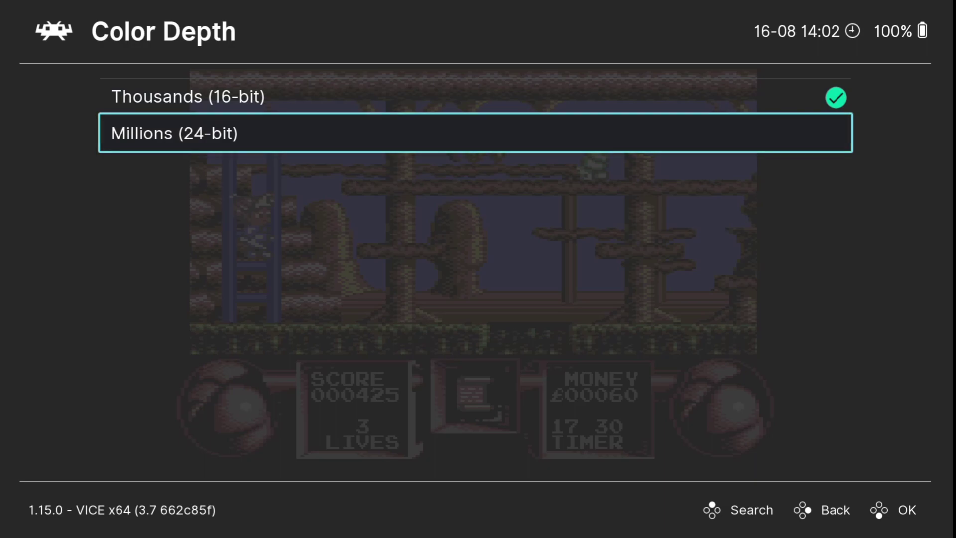
key(Return)
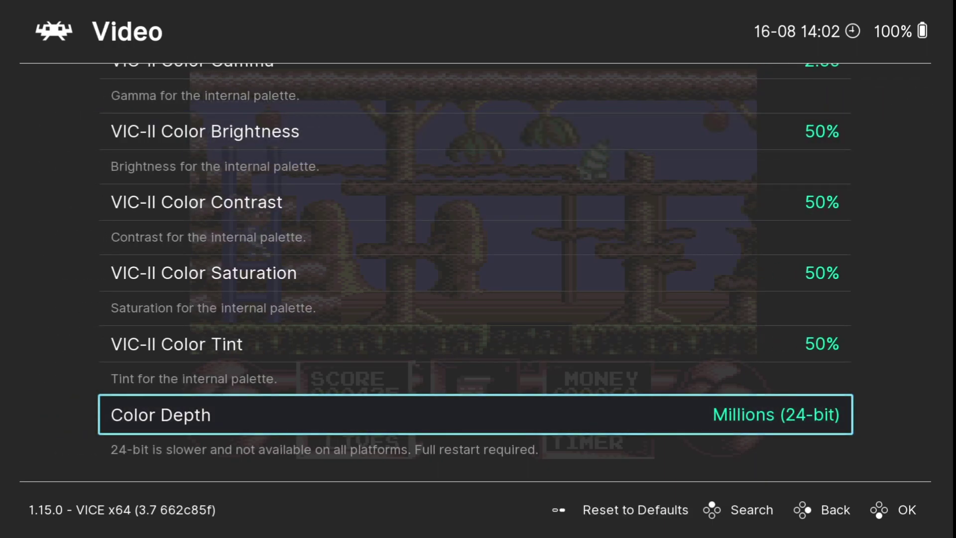
key(BackSpace)
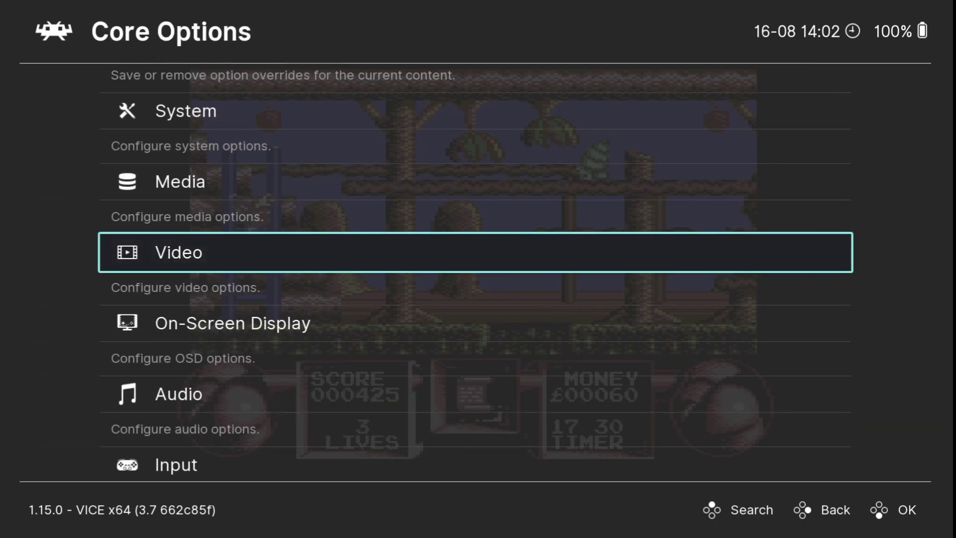
- Open the VICE System options and browse RAM Expansion Unit sizes, leaving it OFF
key(Down)
key(Return)
key(BackSpace)
key(Up)
key(Up)
key(Up)
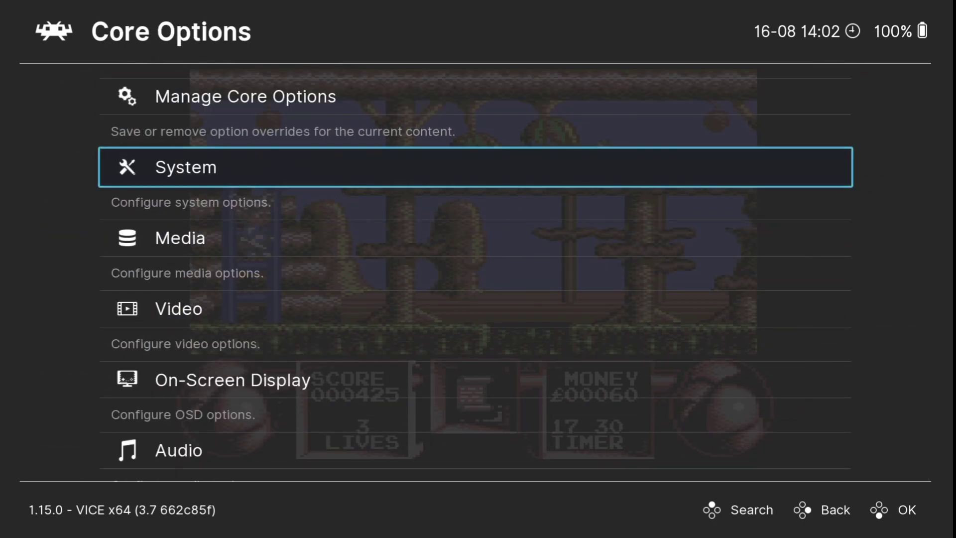
key(Return)
key(Down)
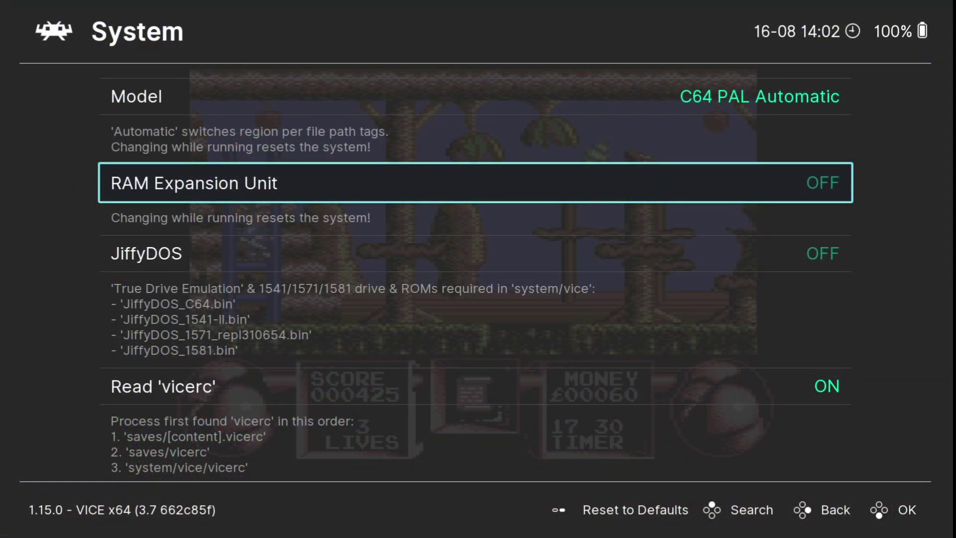
key(Return)
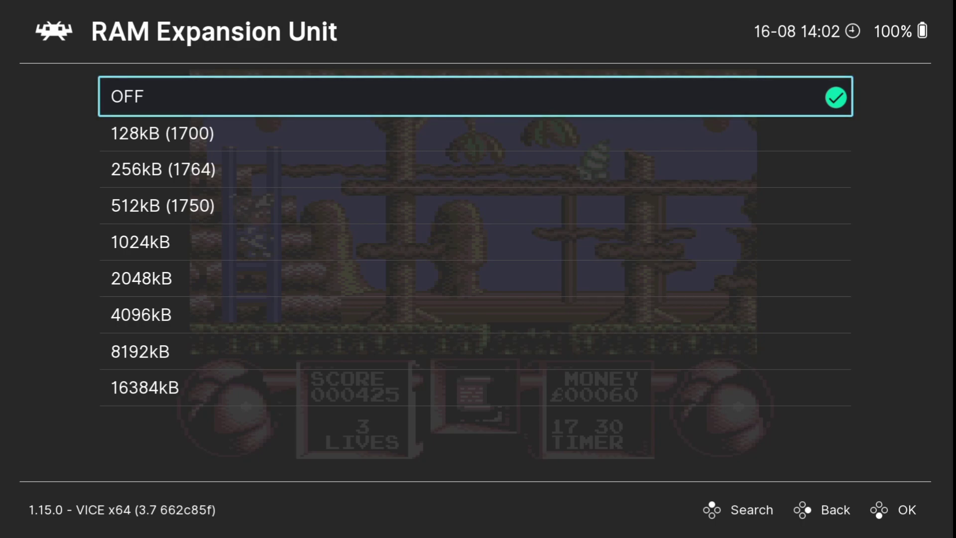
key(Down)
key(Down)
key(Down)
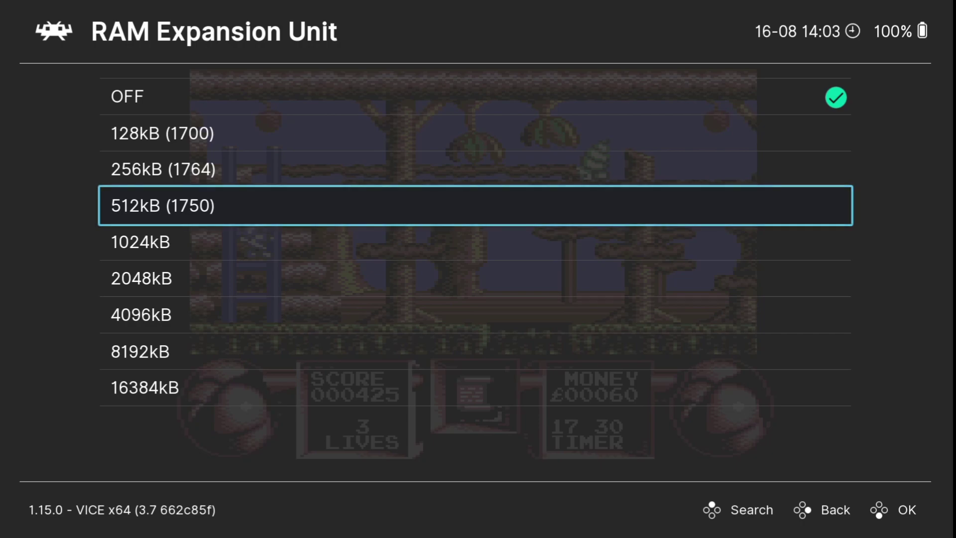
key(BackSpace)
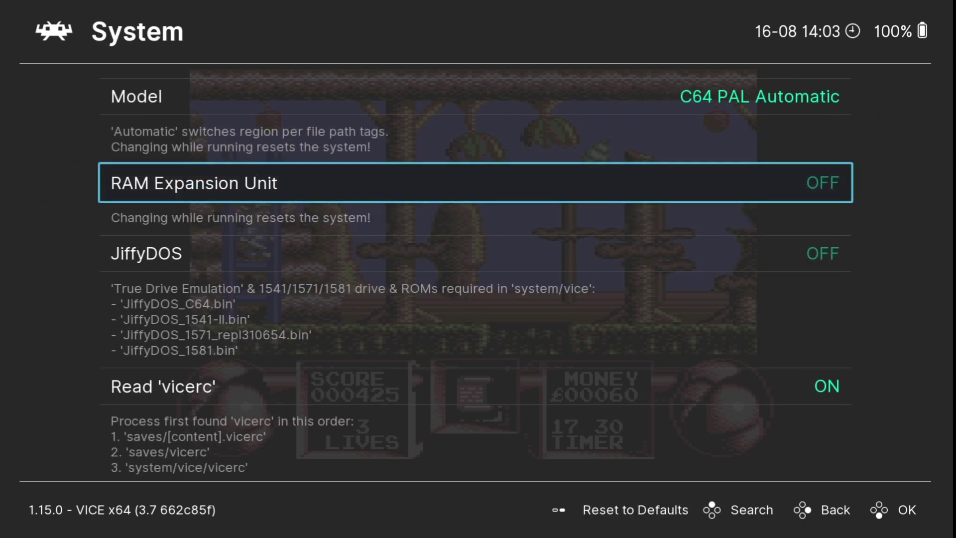
- Scroll past JiffyDOS, leaving it OFF, and move to RetroArch's main Settings categories
key(Down)
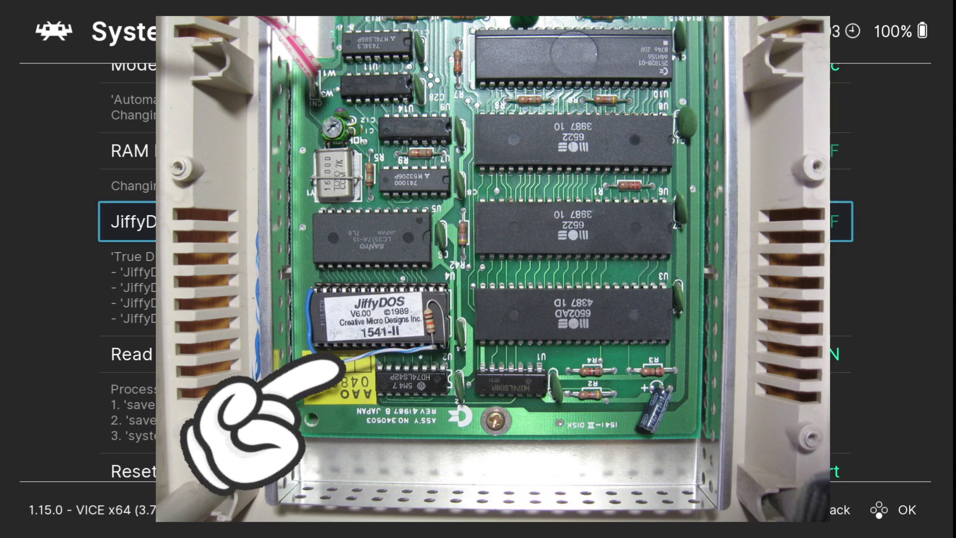
key(Down)
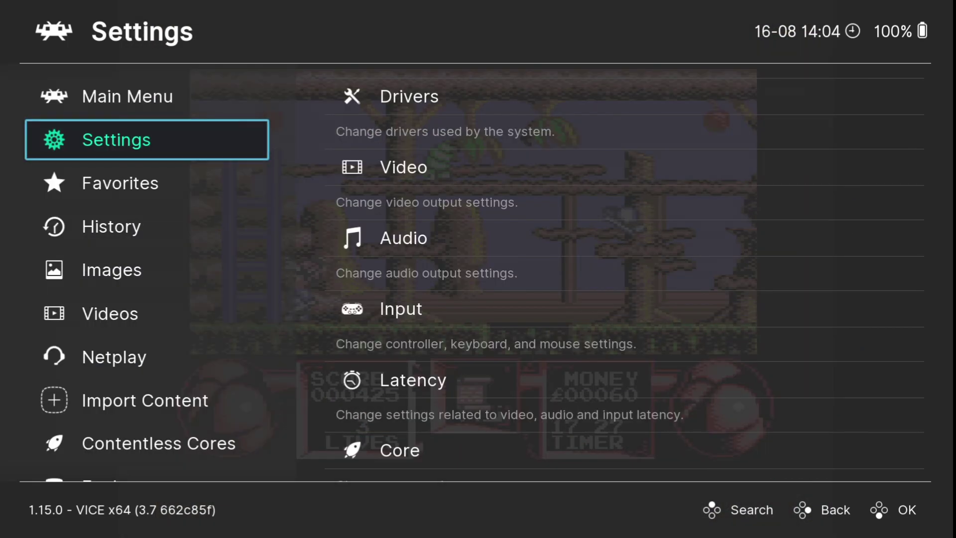
- Go to Settings > Video > Scaling to see Integer Scale, Aspect Ratio and Crop Overscan
key(Right)
key(Up)
key(Up)
key(Up)
key(Up)
key(Up)
key(Up)
key(Up)
key(Up)
key(Up)
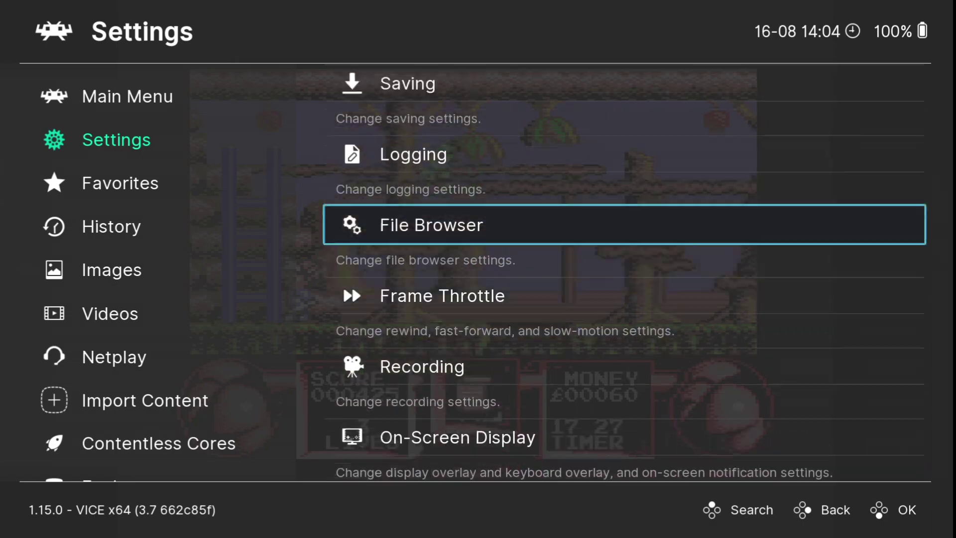
key(Up)
key(Up)
key(Down)
key(Return)
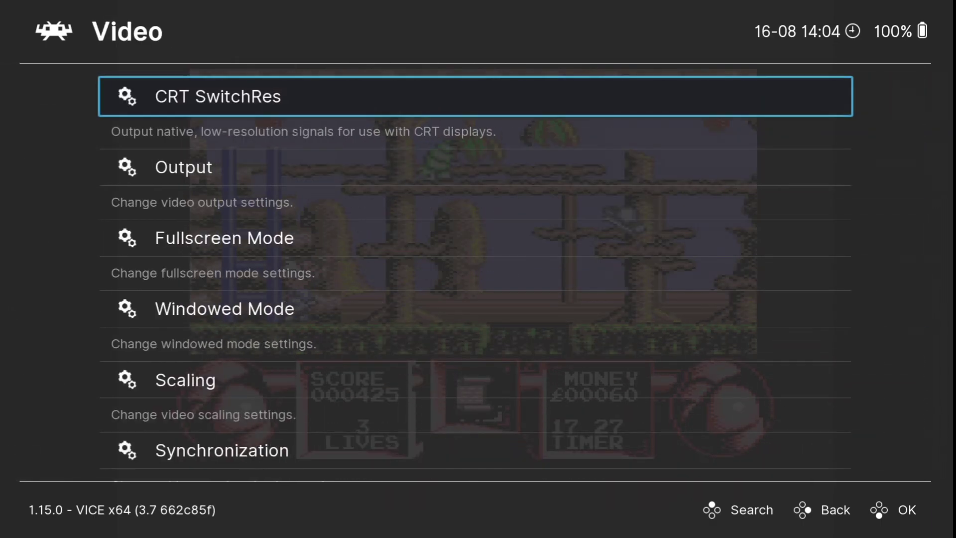
key(Down)
key(Down)
key(Down)
key(Down)
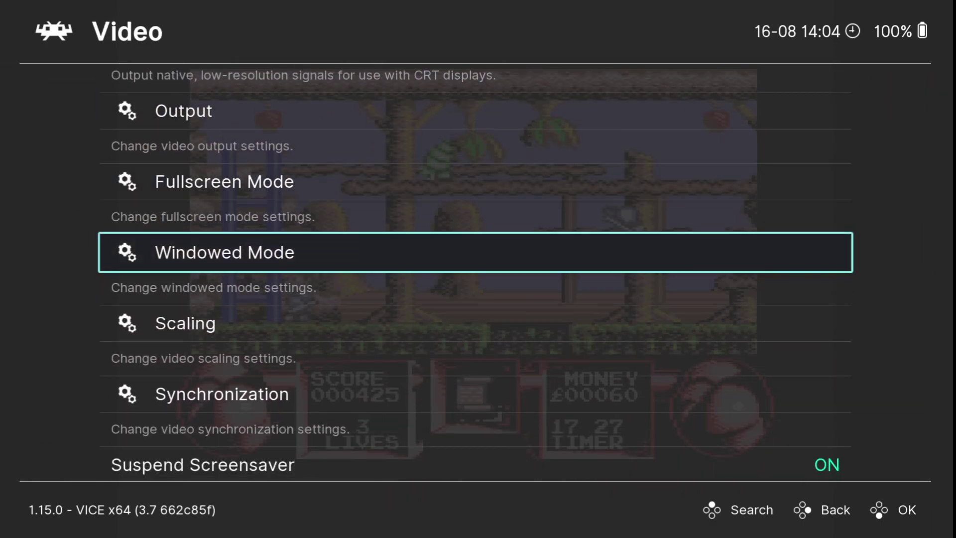
key(Return)
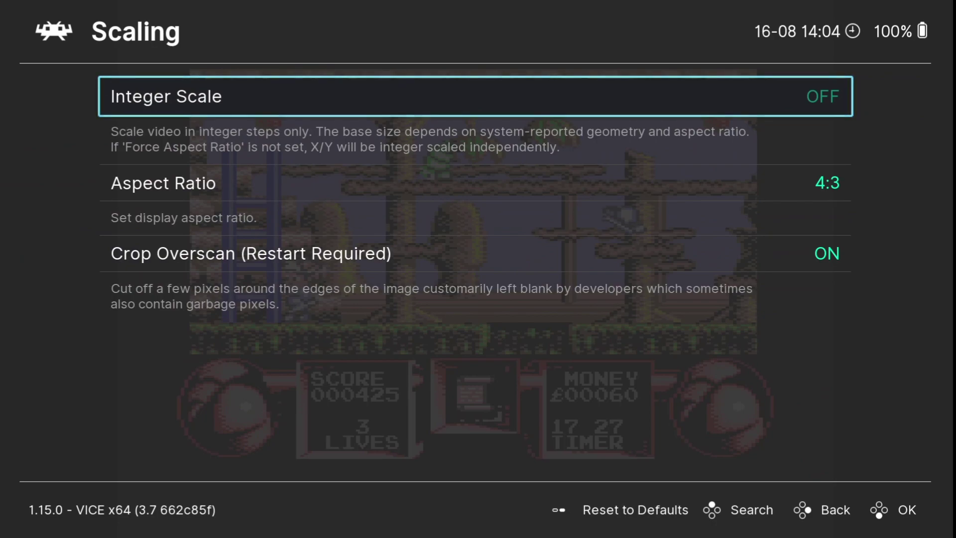
- Turn Integer Scale on and set Aspect Ratio to 16:9, then to Full
key(Return)
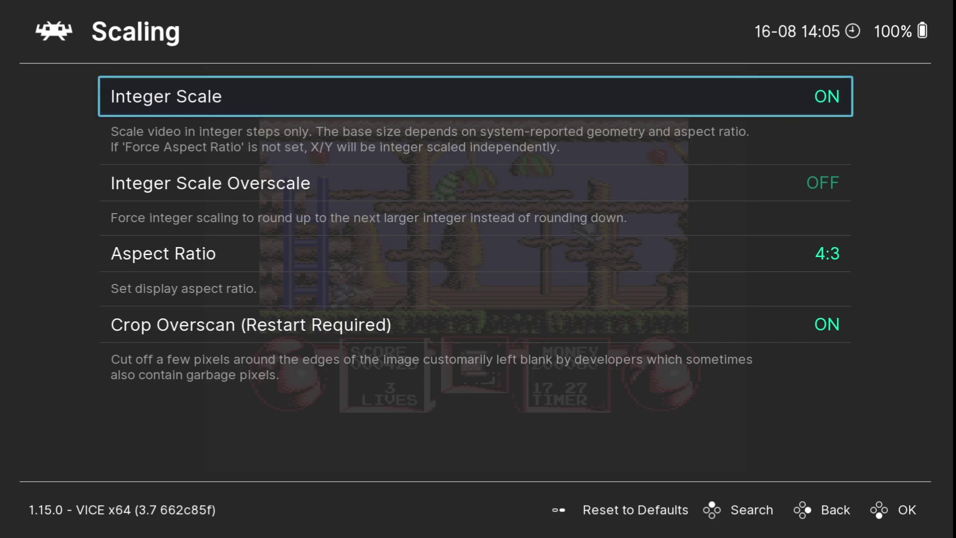
key(Down)
key(Down)
key(Return)
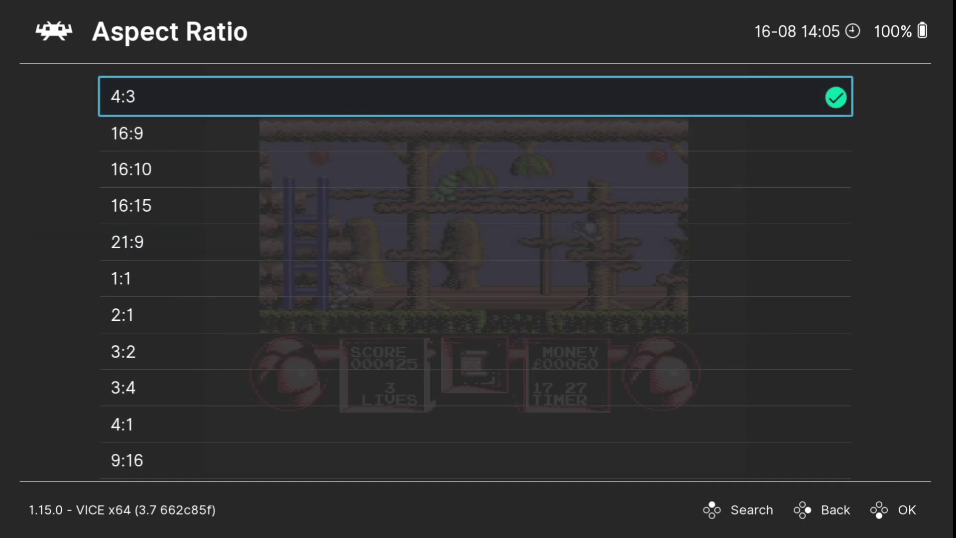
key(Down)
key(Return)
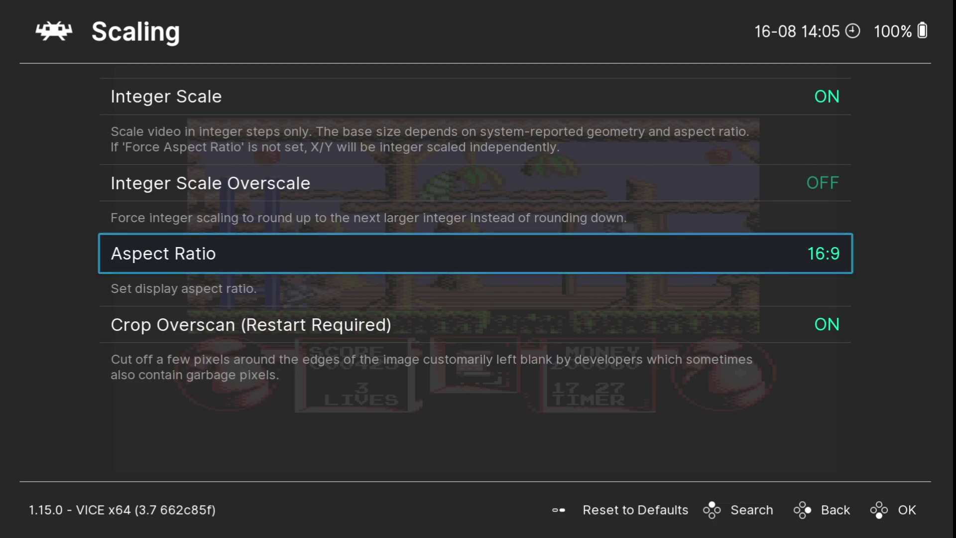
key(Return)
key(Up)
key(Up)
key(Up)
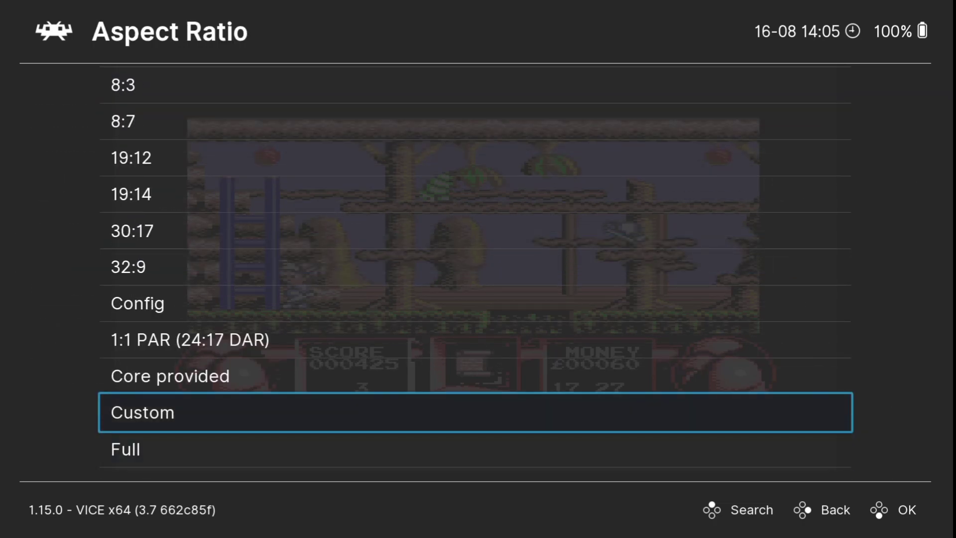
key(Down)
key(Return)
- Return to Video > Scaling and switch Integer Scale back off
key(BackSpace)
key(BackSpace)
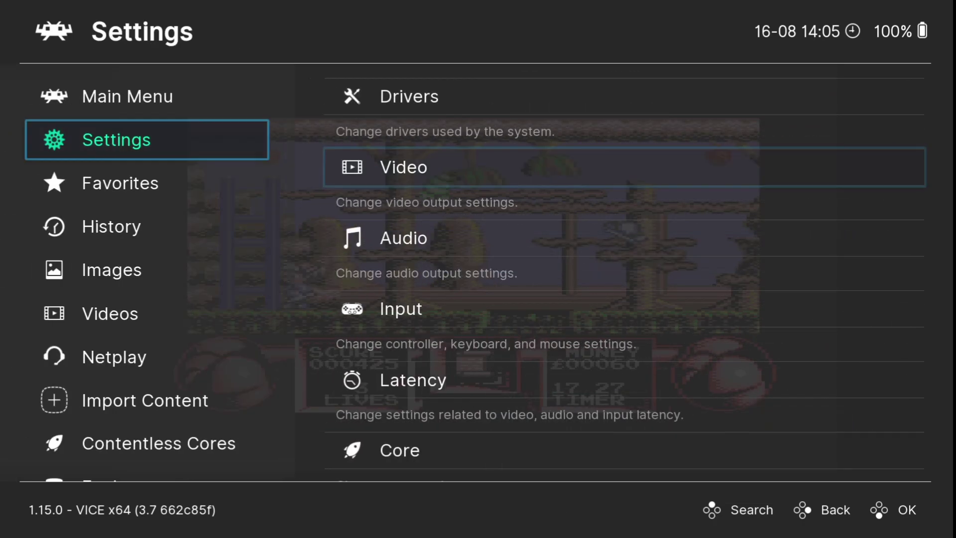
key(Up)
key(Right)
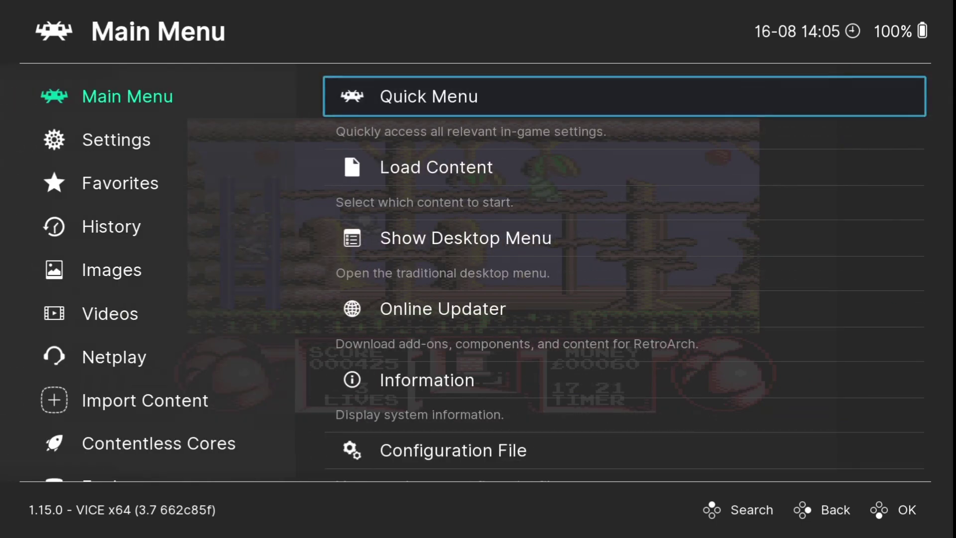
key(Left)
key(Down)
key(Right)
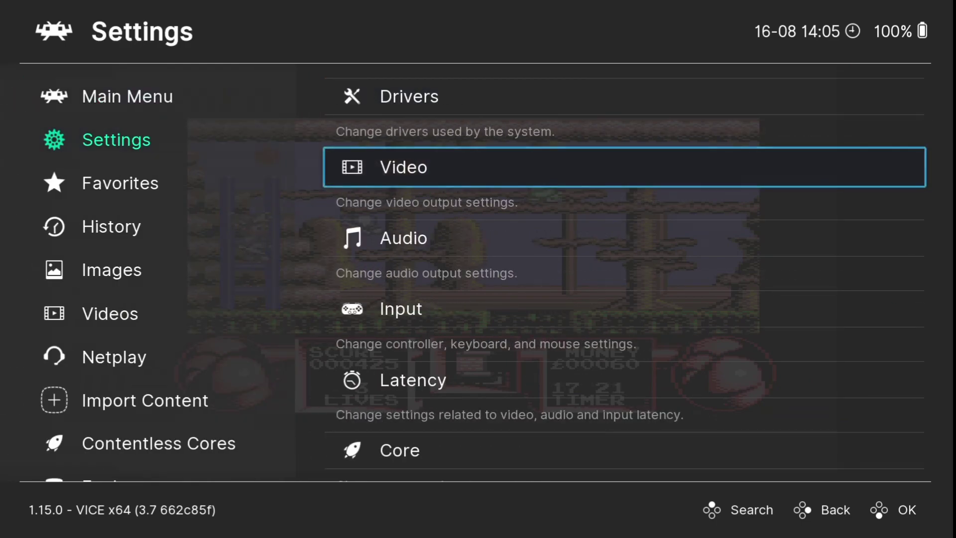
key(Return)
key(Down)
key(Down)
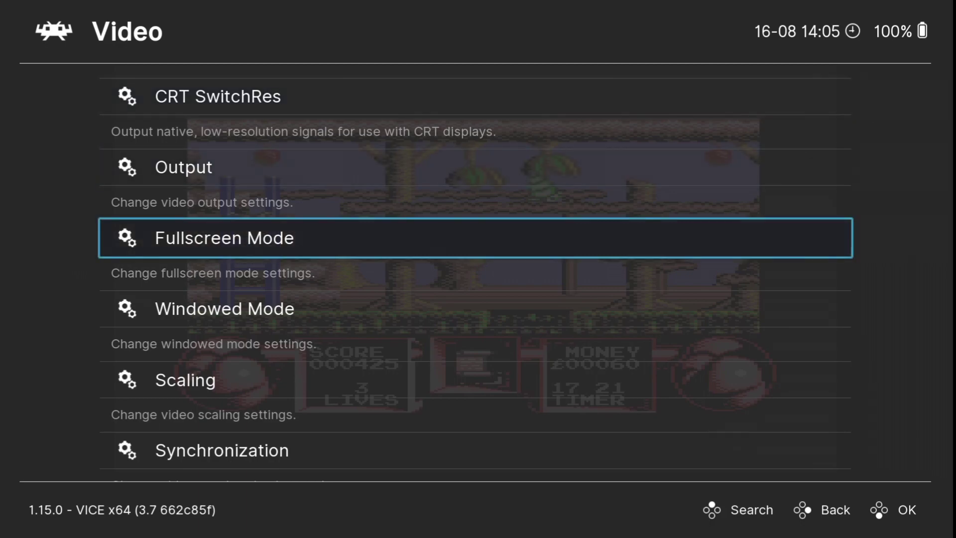
key(Down)
key(Down)
key(Return)
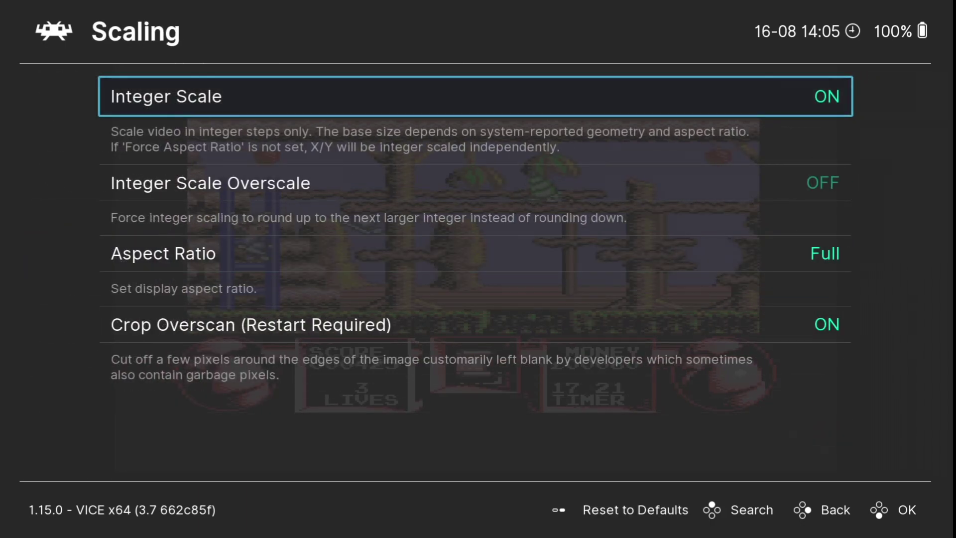
key(Return)
- Back out to the Main Menu and open the Quick Menu to resume the game
key(BackSpace)
key(BackSpace)
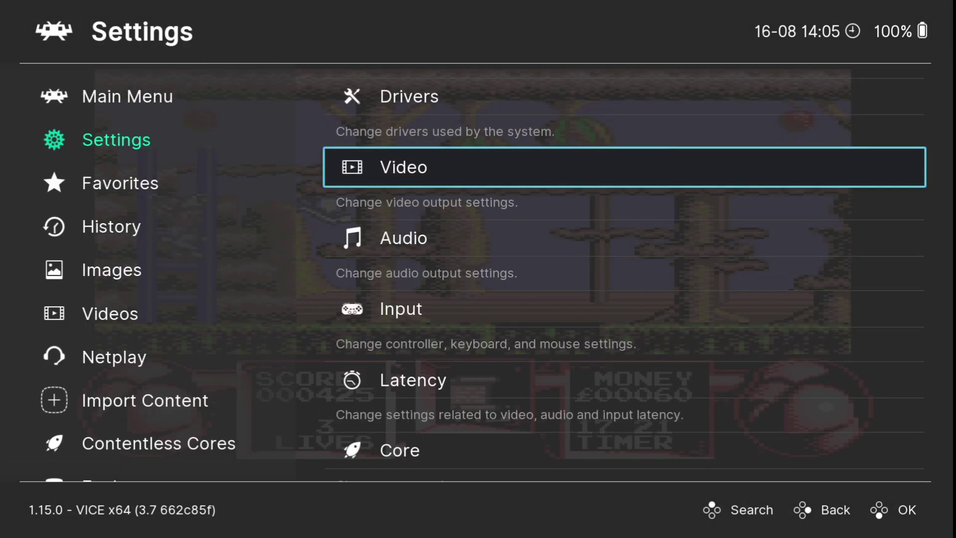
key(BackSpace)
key(Up)
key(Return)
key(Return)
key(Return)
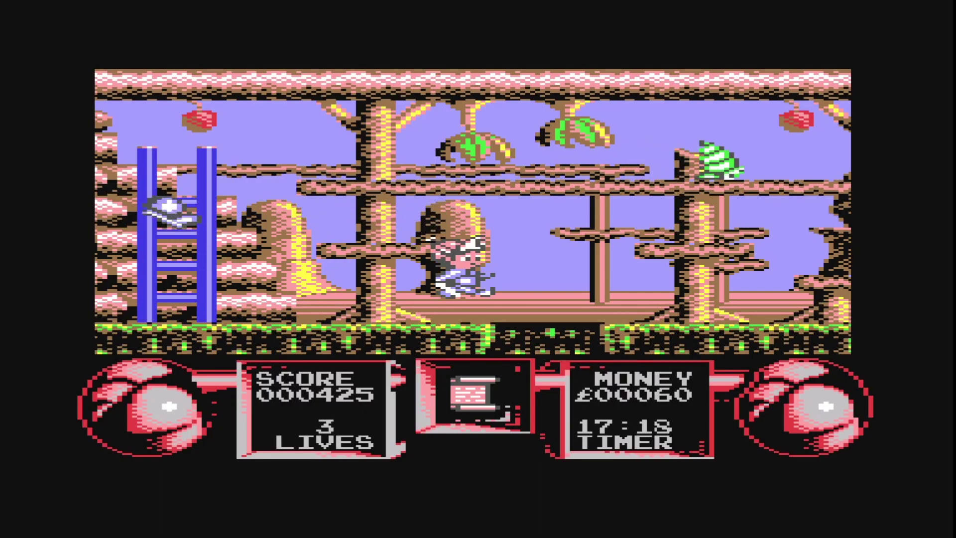
- From the in-game menu, set Settings > Video > Scaling > Aspect Ratio to 4:3
key(F1)
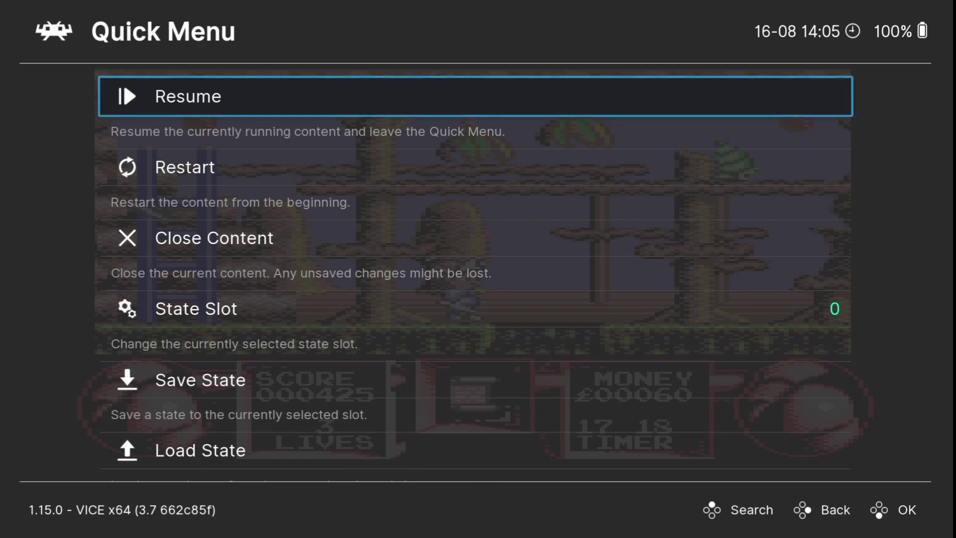
key(BackSpace)
key(BackSpace)
key(Down)
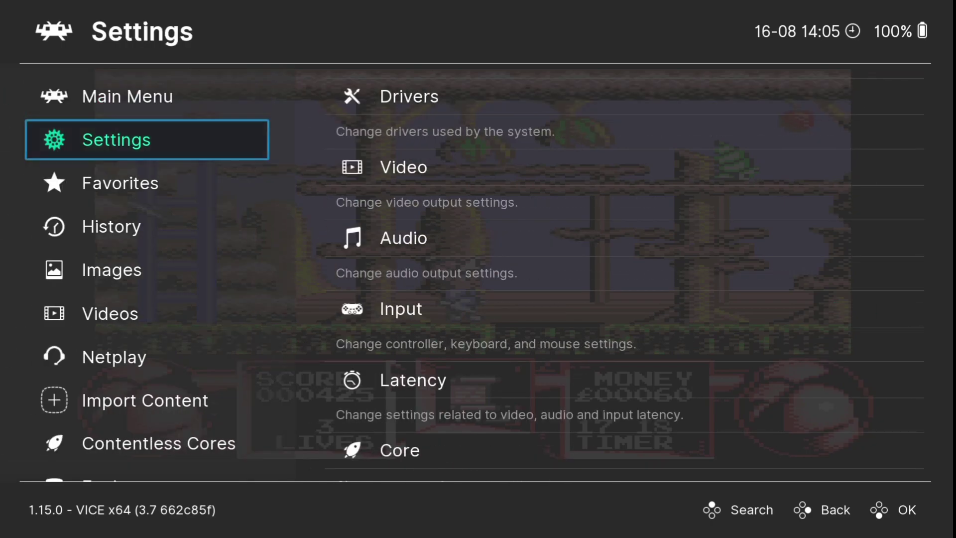
key(Return)
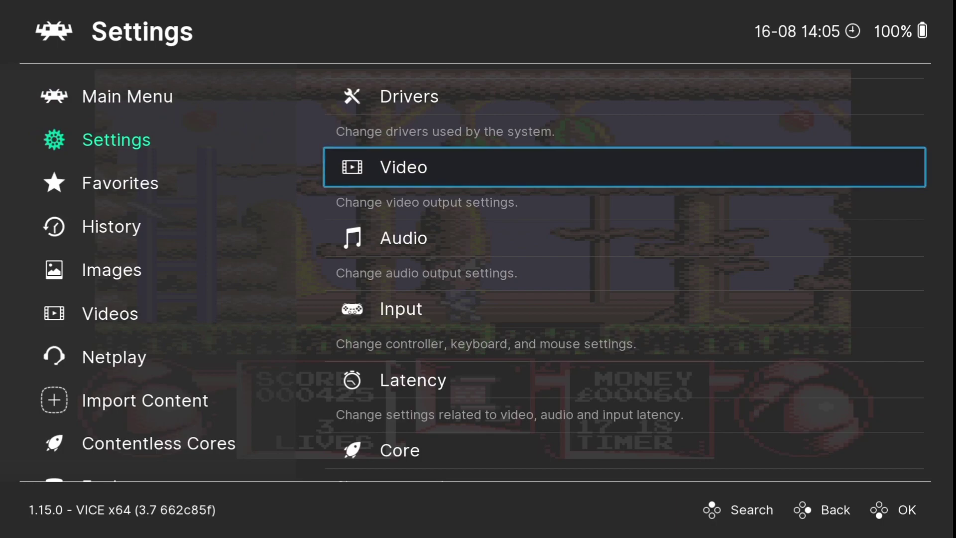
key(Return)
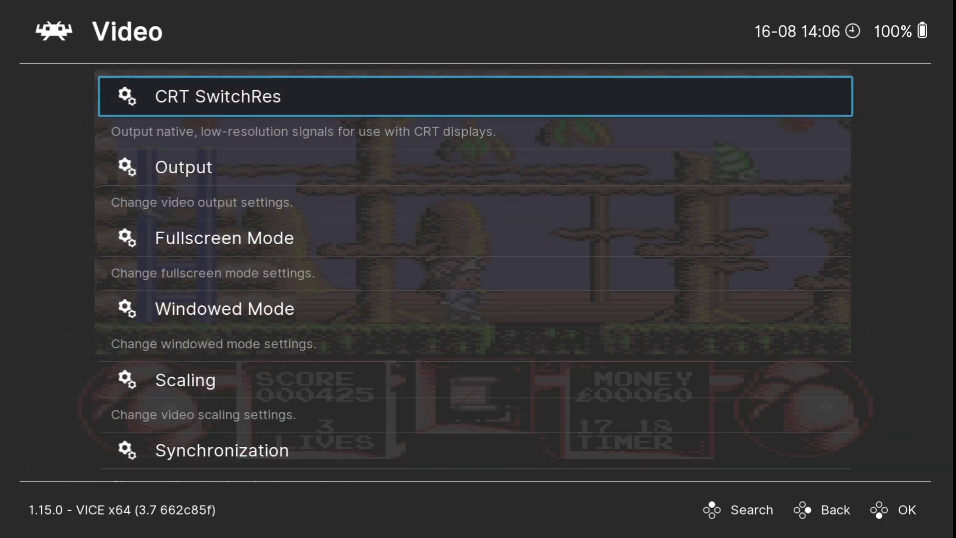
key(Down)
key(Down)
key(Down)
key(Down)
key(Return)
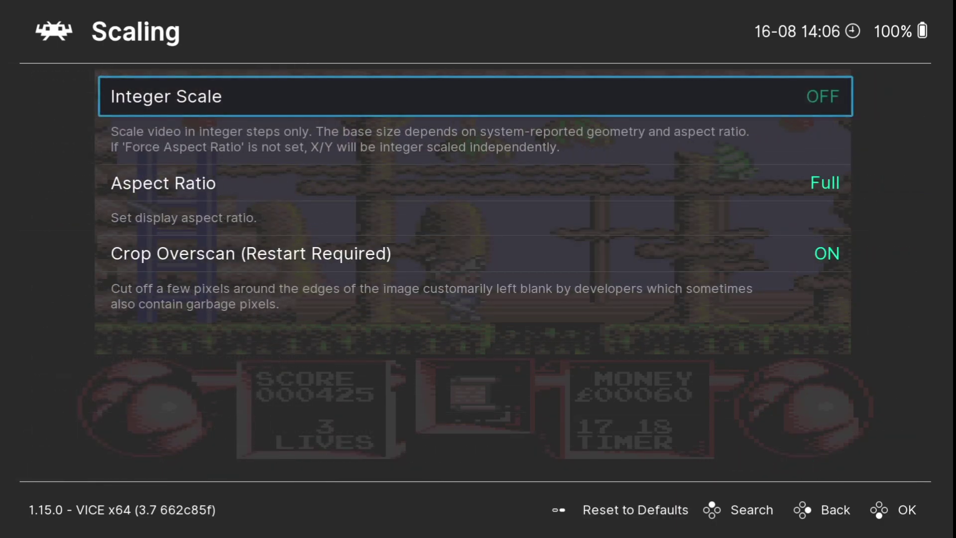
key(Down)
key(Return)
key(Up)
key(Down)
key(Down)
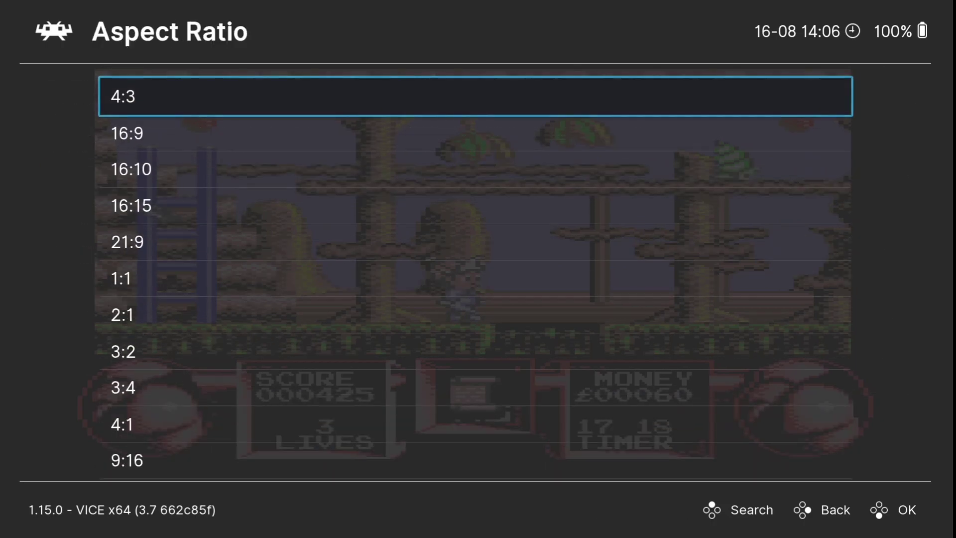
key(Down)
- Back out of the settings and resume the running C64 game
key(BackSpace)
key(BackSpace)
key(BackSpace)
key(BackSpace)
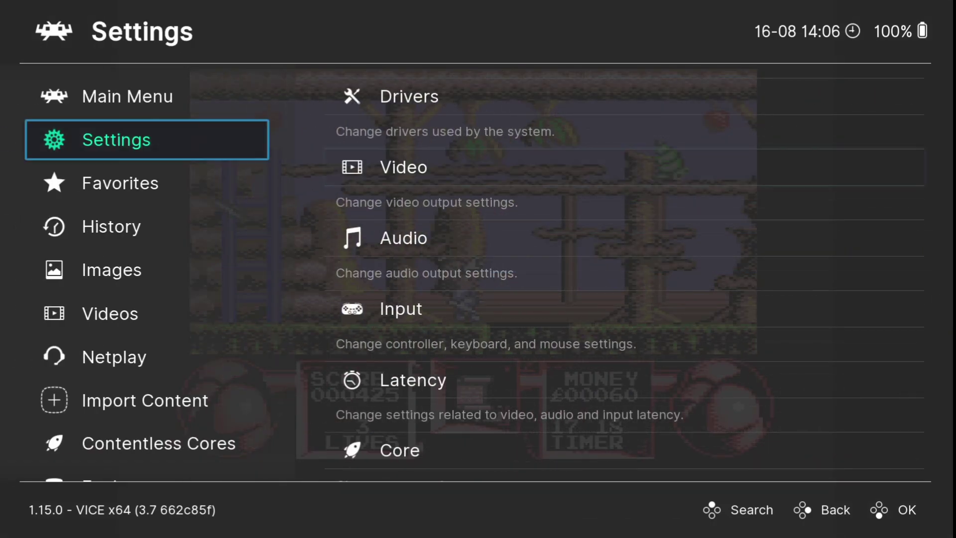
key(Up)
key(Right)
key(Return)
key(Return)
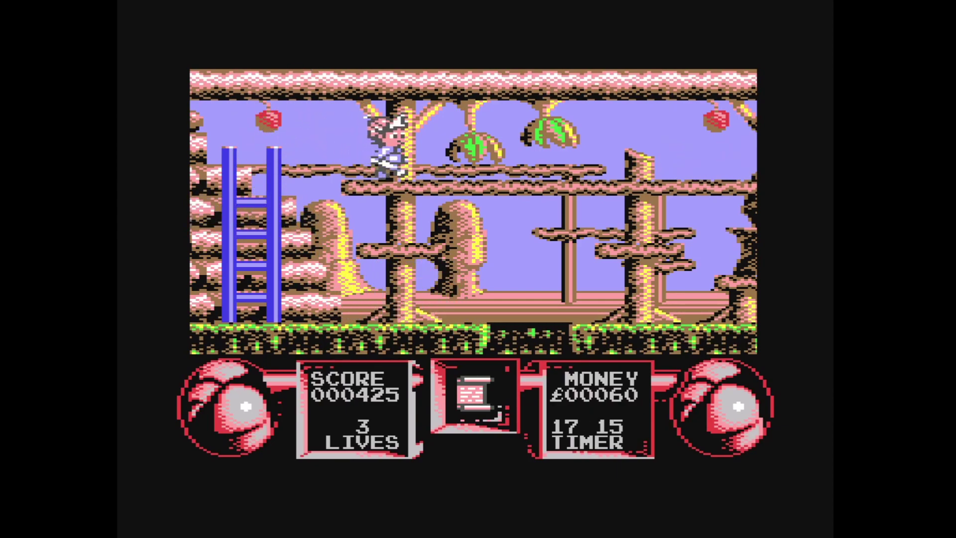
- Walk and jump through the brick rooms collecting money to the arched door, then open the Quick Menu
key(Right)
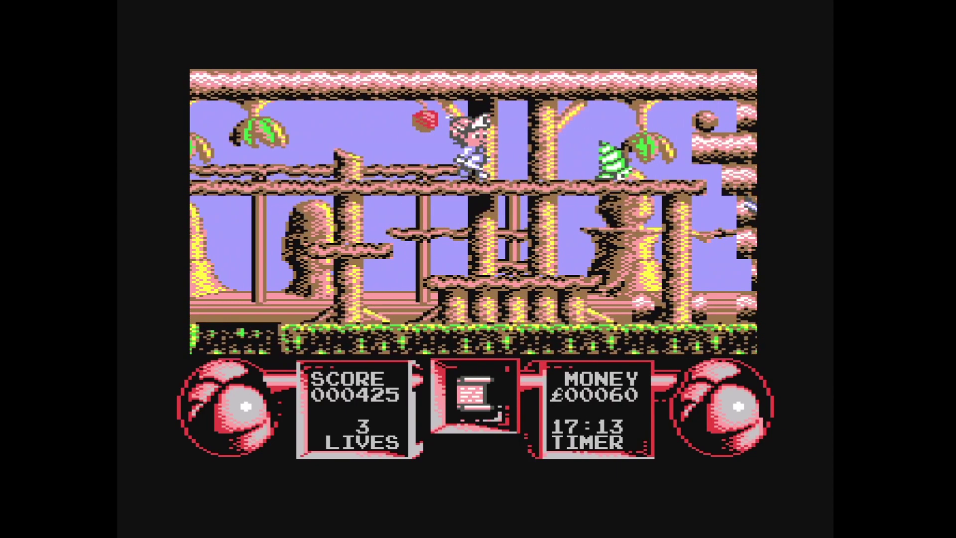
key(Right)
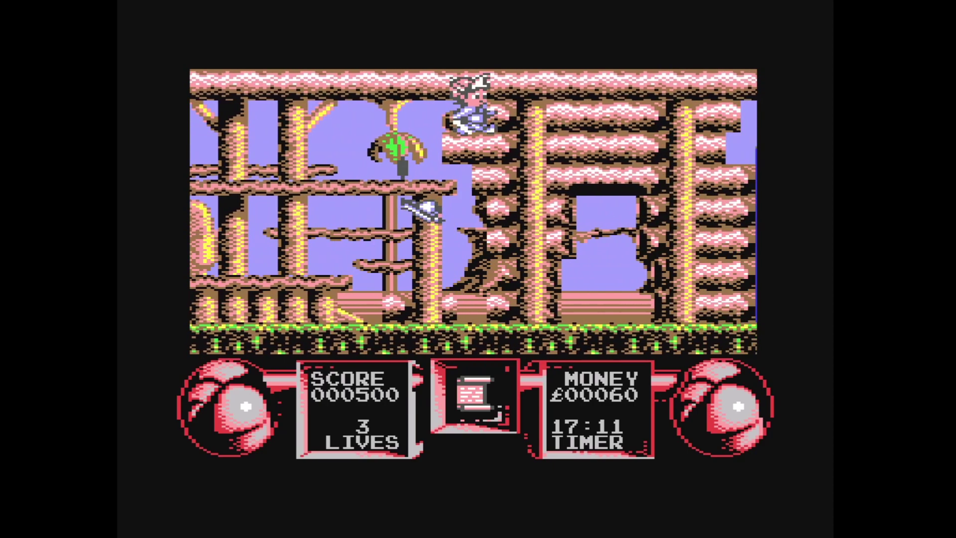
key(Right)
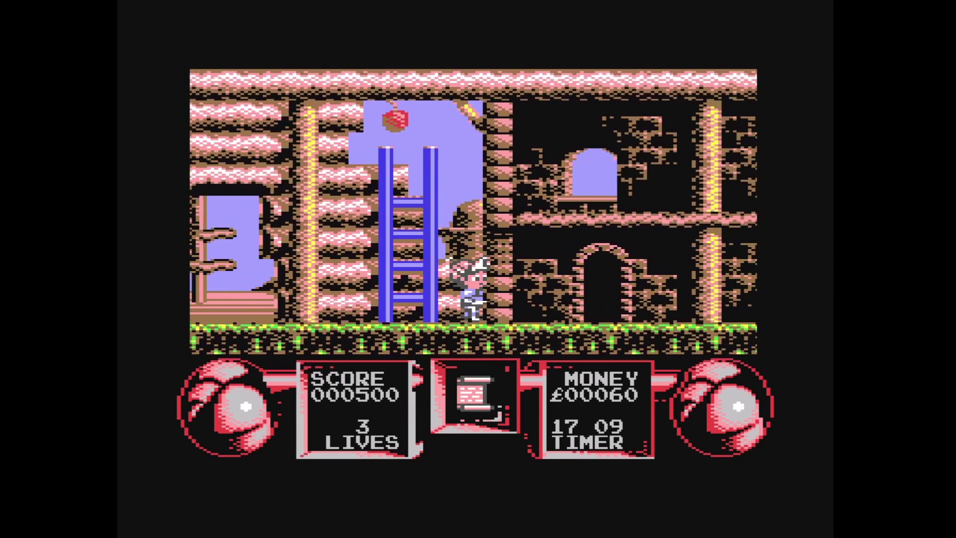
key(Right)
key(Up)
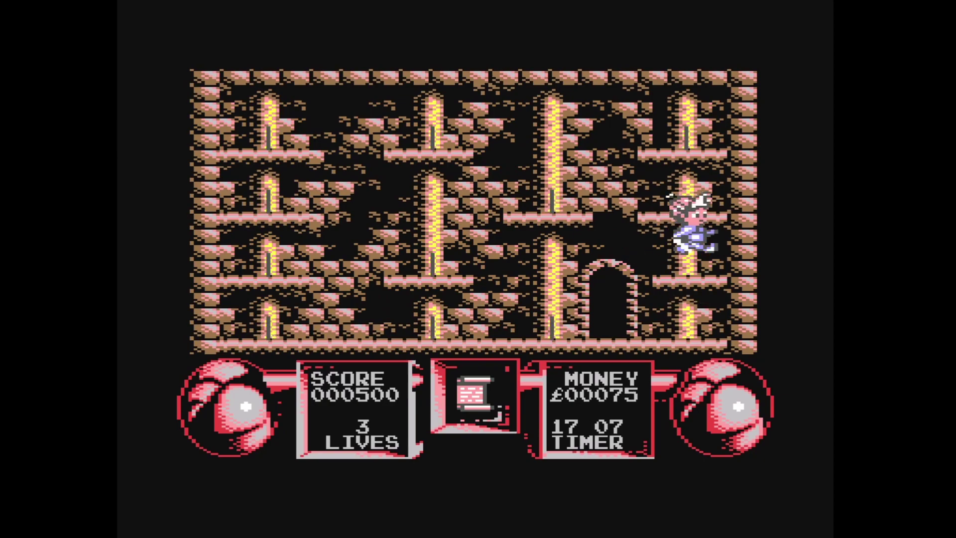
key(Up)
key(Left)
key(Left)
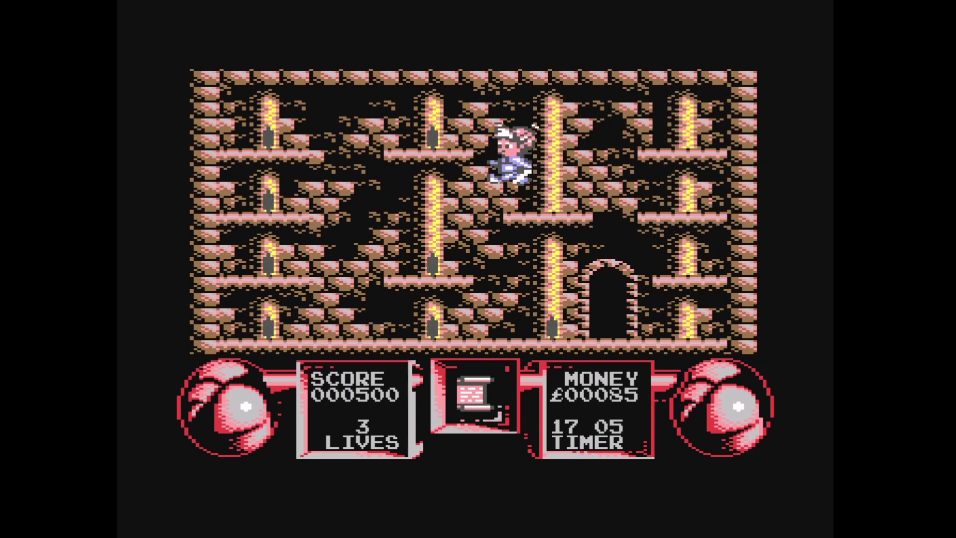
key(Left)
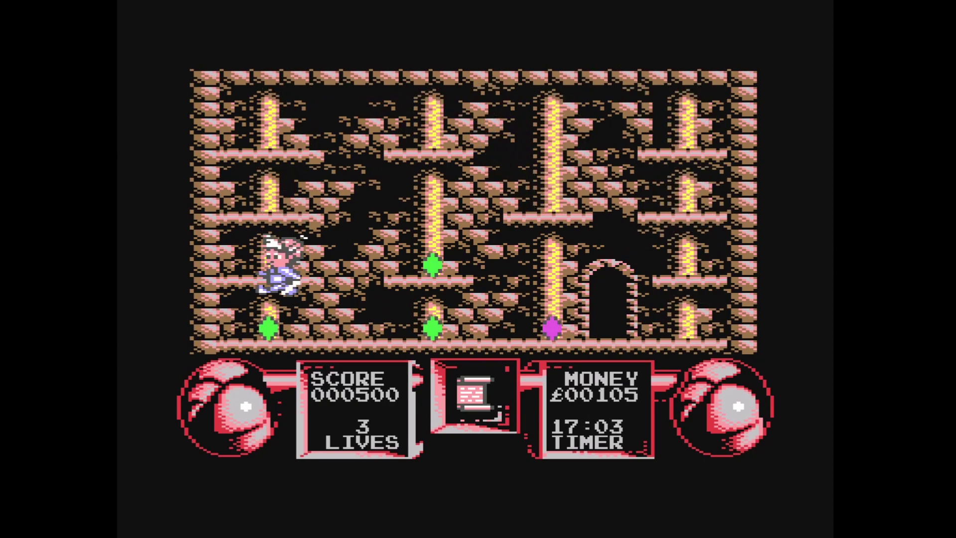
key(Right)
key(Up)
key(Right)
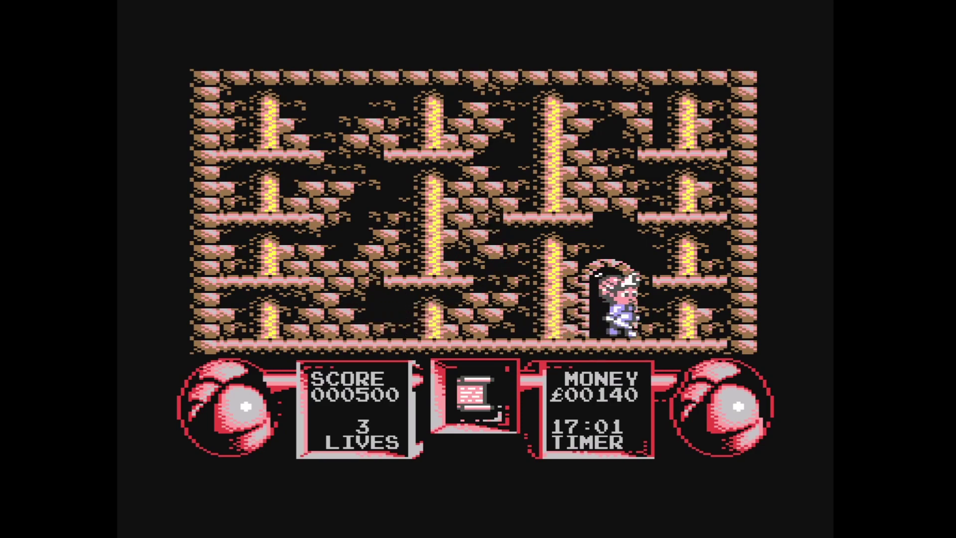
key(F1)
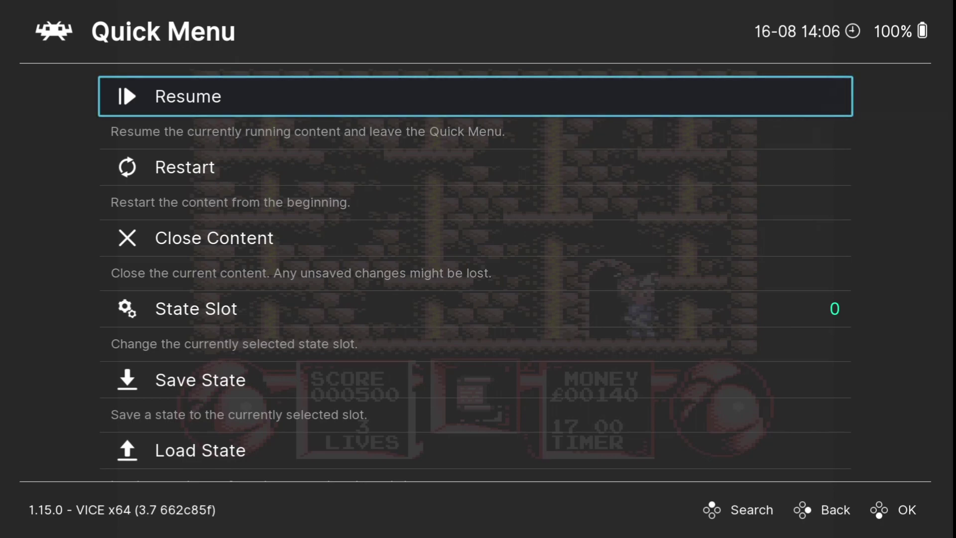
- Save the game state to slot 0, then play on, shooting enemies and collecting money
key(Down)
key(Down)
key(Down)
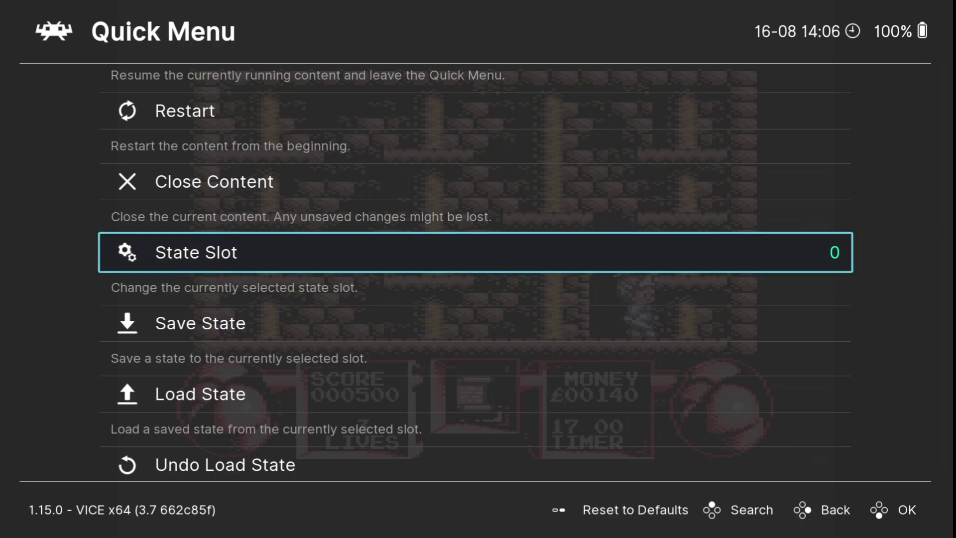
key(Down)
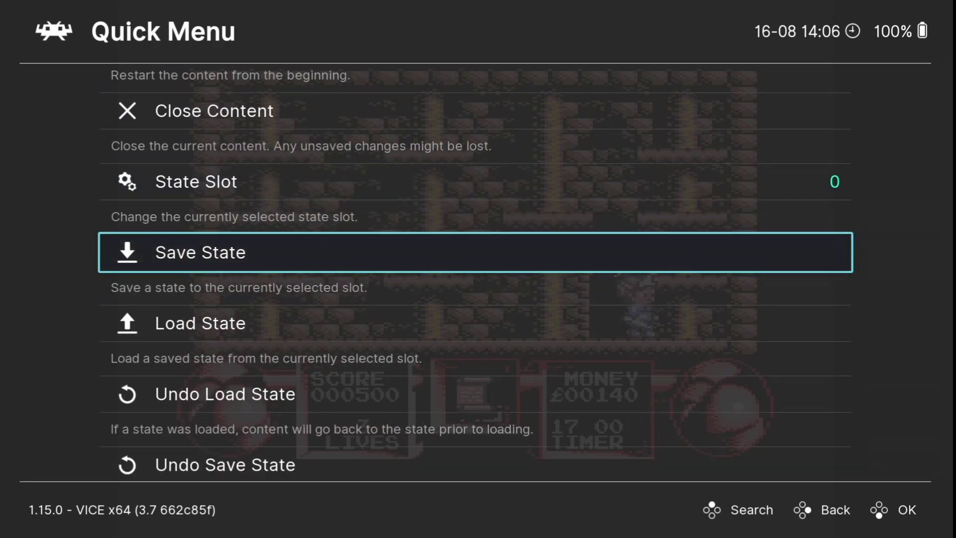
key(Return)
key(Up)
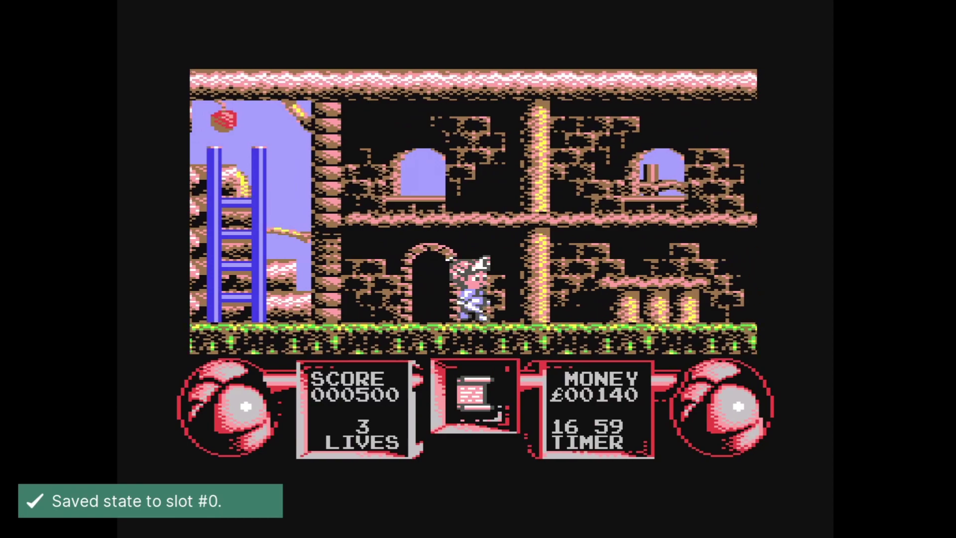
key(Right)
key(Up)
key(x)
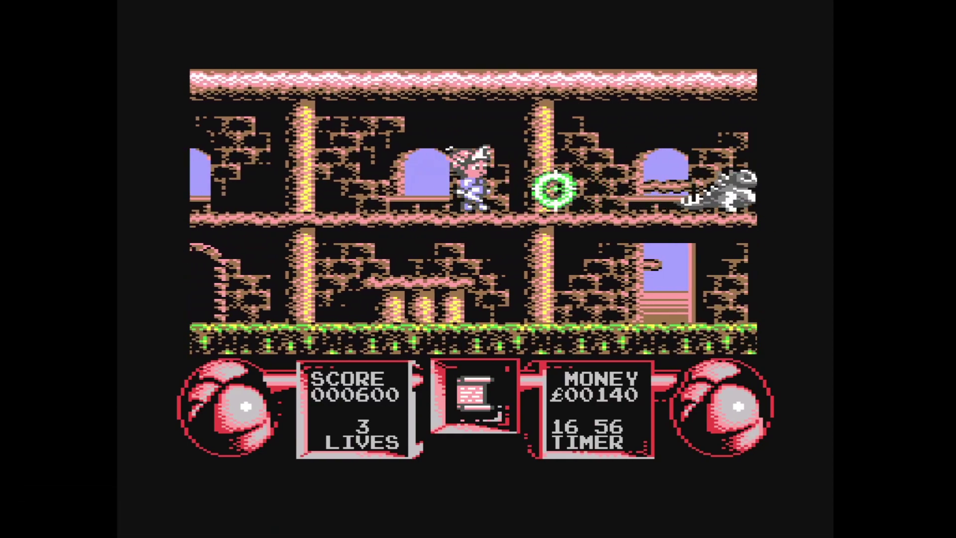
key(Right)
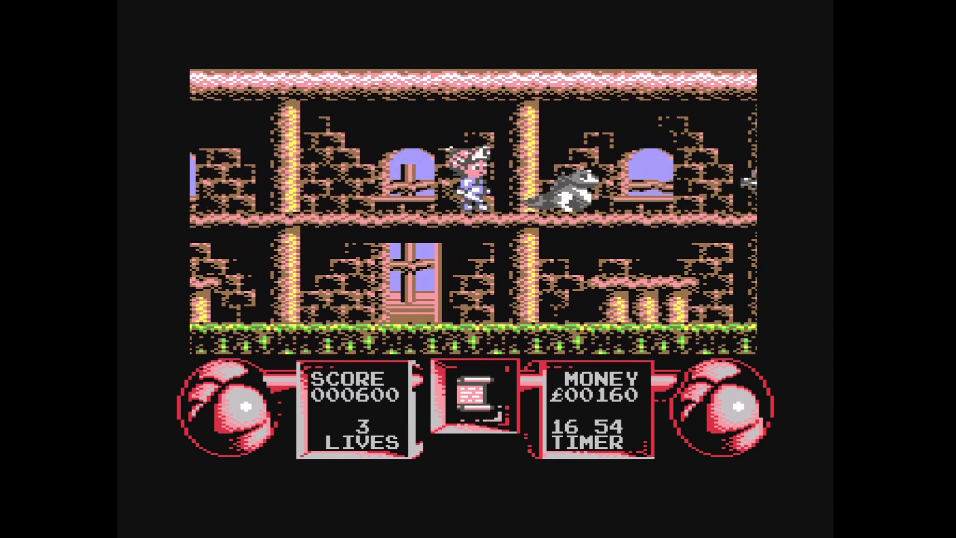
key(x)
- Load the slot 0 state, climb the blue ladder to the upper floor, and reopen the menu
key(F1)
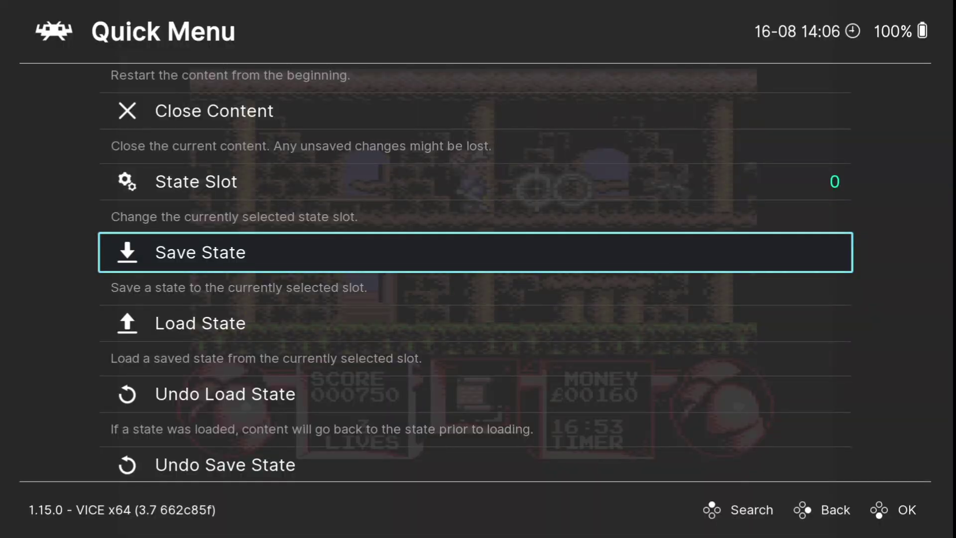
key(Down)
key(Return)
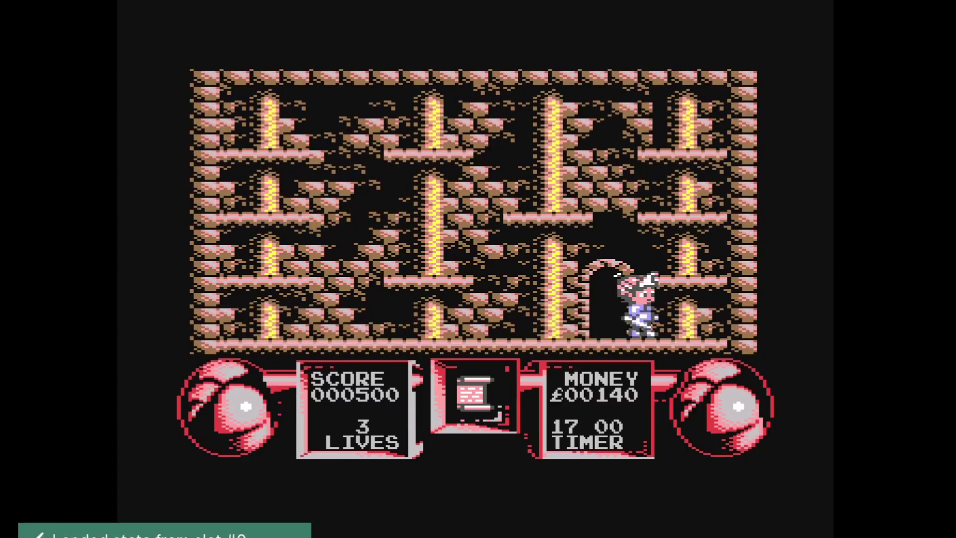
key(Up)
key(Left)
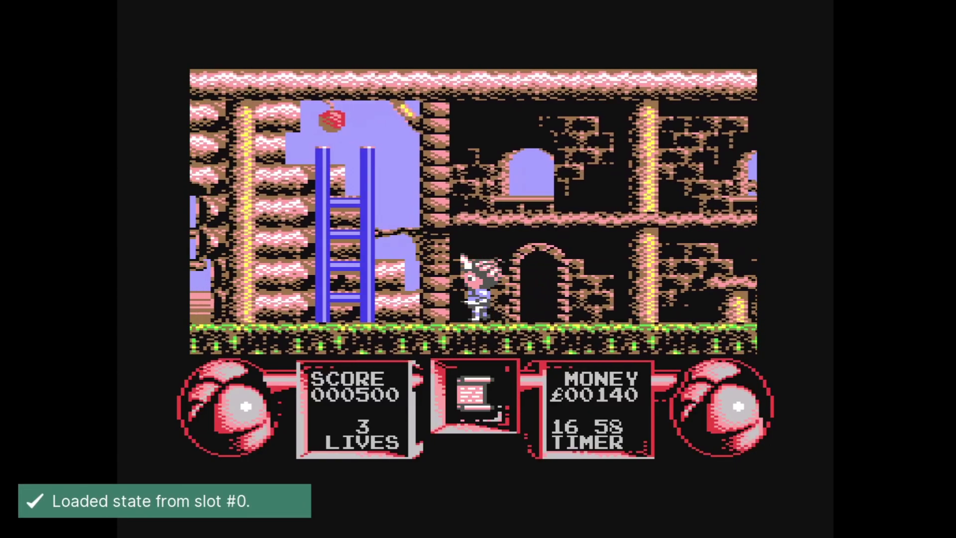
key(Up)
key(Left)
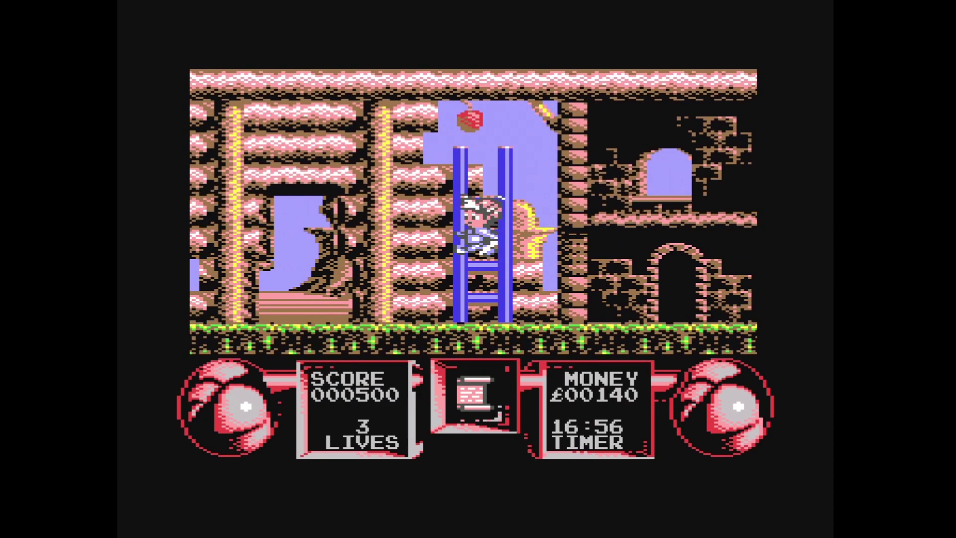
key(Up)
key(Right)
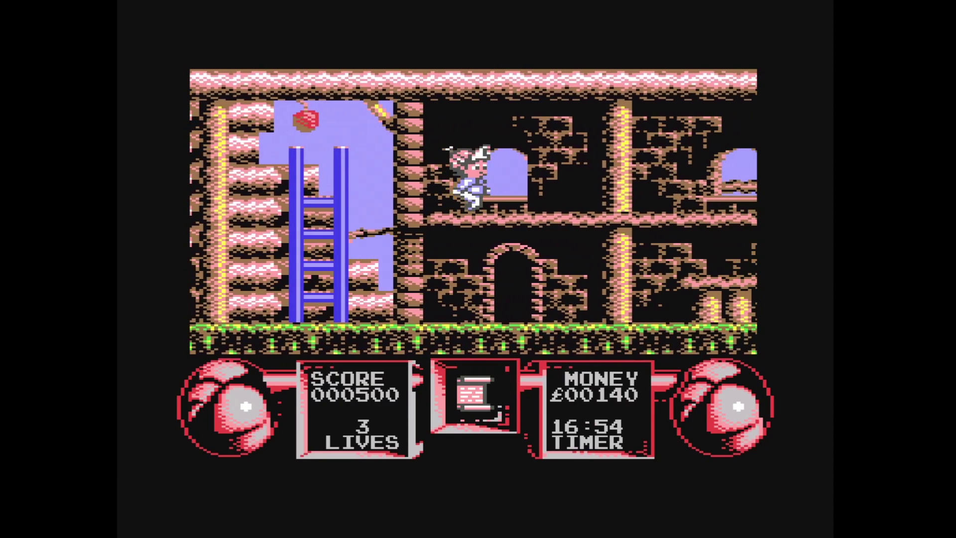
key(F1)
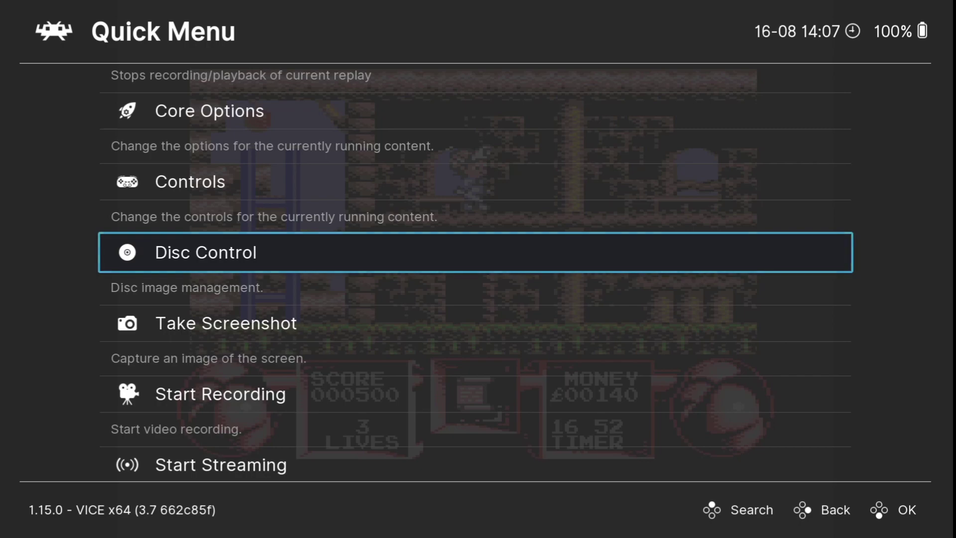
- Go through Disc Control to Load New Disc and highlight flimbo's quest.d64 in the commodore 64 folder
key(Return)
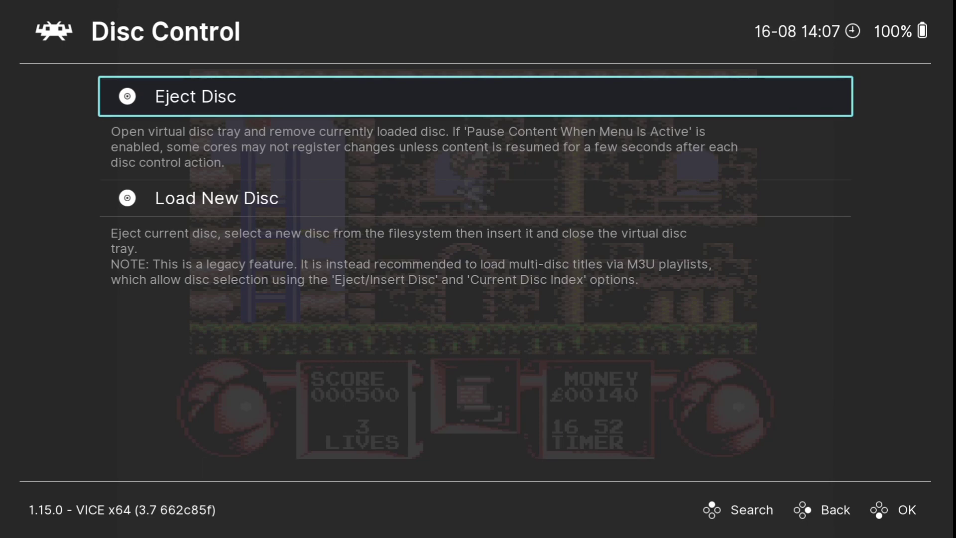
key(Down)
key(Return)
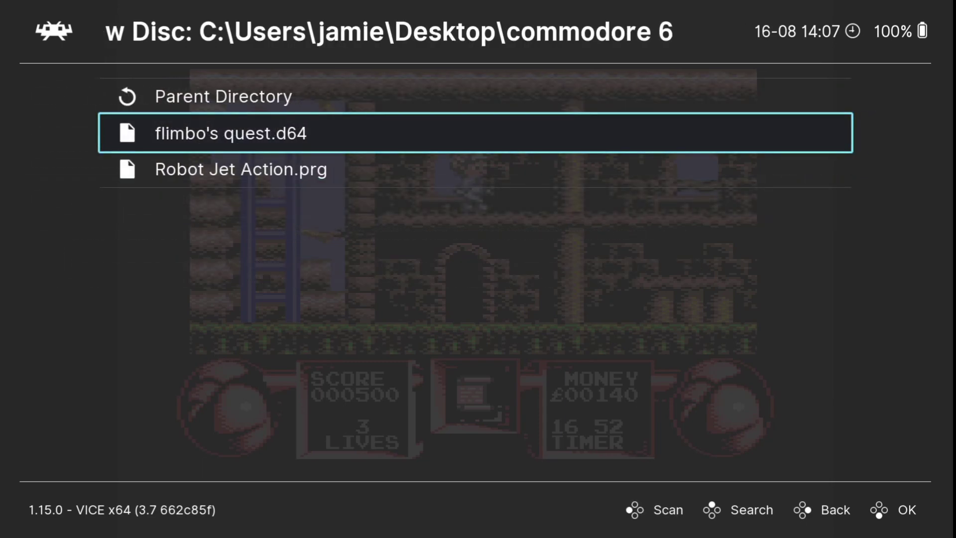
key(Up)
key(Down)
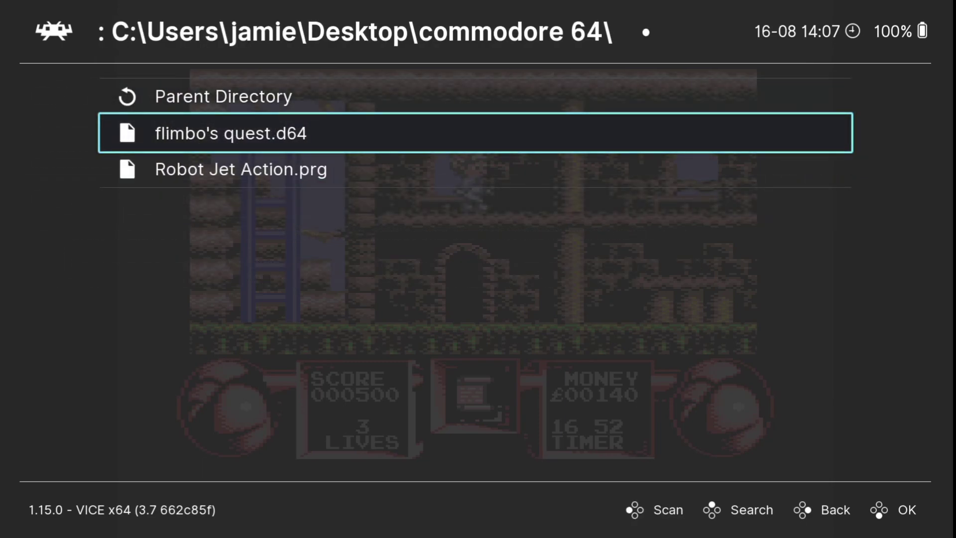